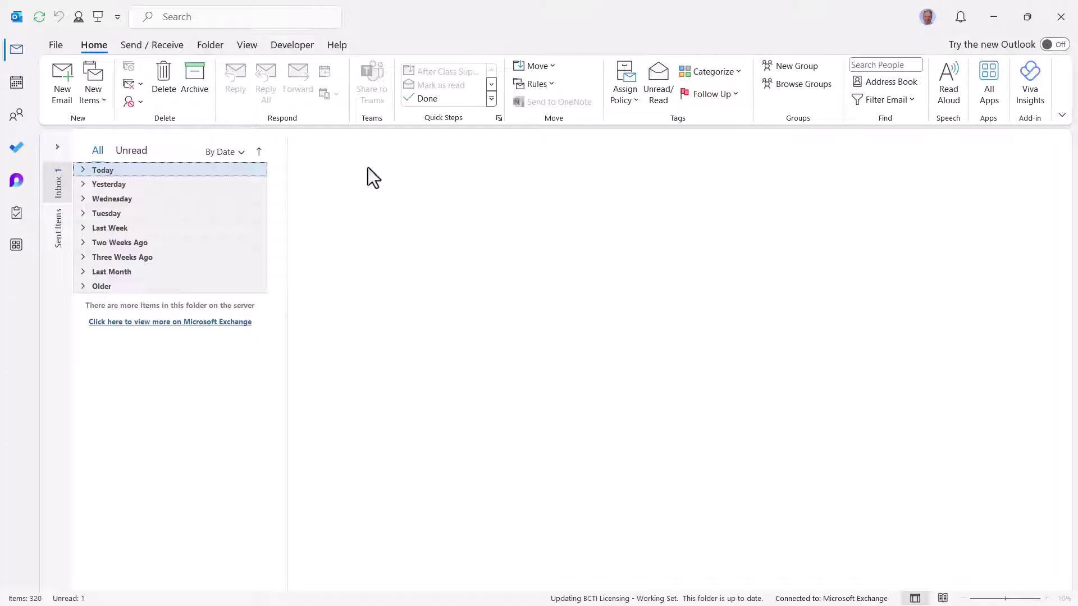
Open a new email and scroll through the Directions to BCTI driving directions and map
{"action": "left_click", "coordinate": [65, 78]}
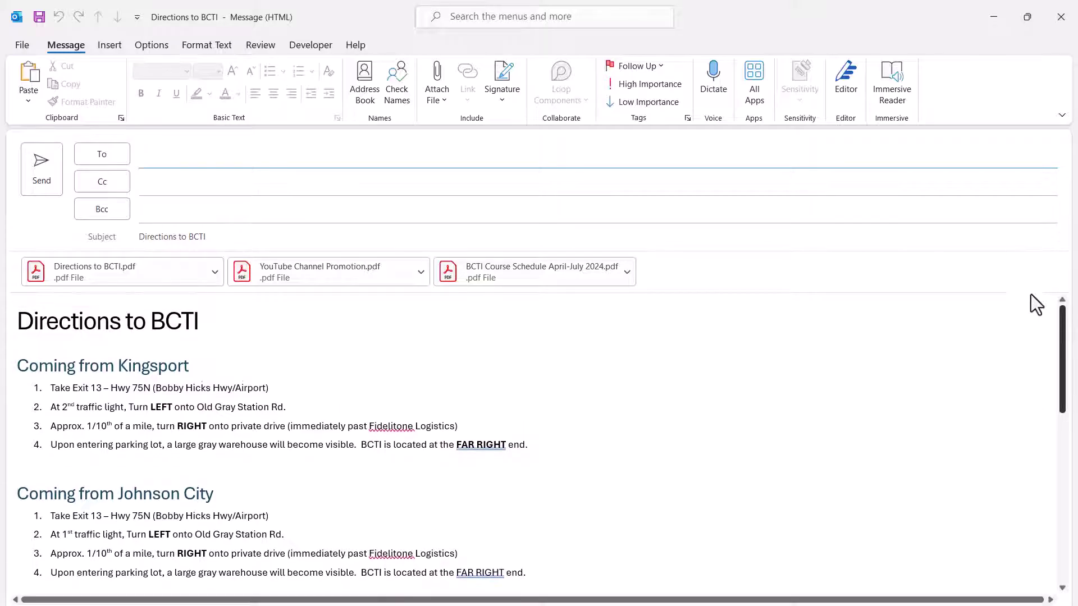
{"action": "scroll", "coordinate": [1024, 363], "scroll_direction": "down", "scroll_amount": 5}
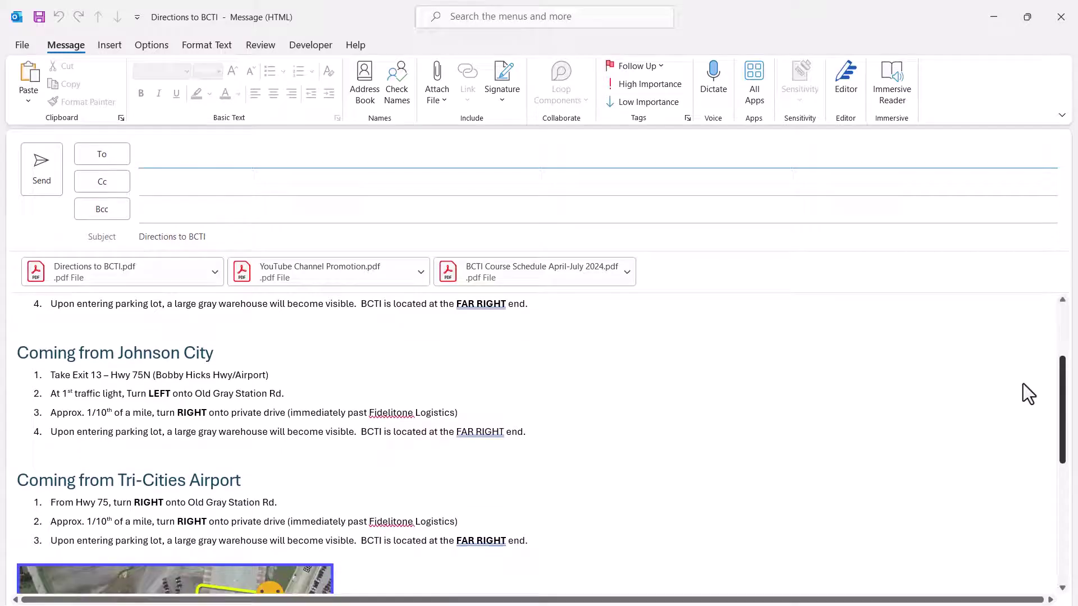
{"action": "scroll", "coordinate": [1022, 419], "scroll_direction": "down", "scroll_amount": 8}
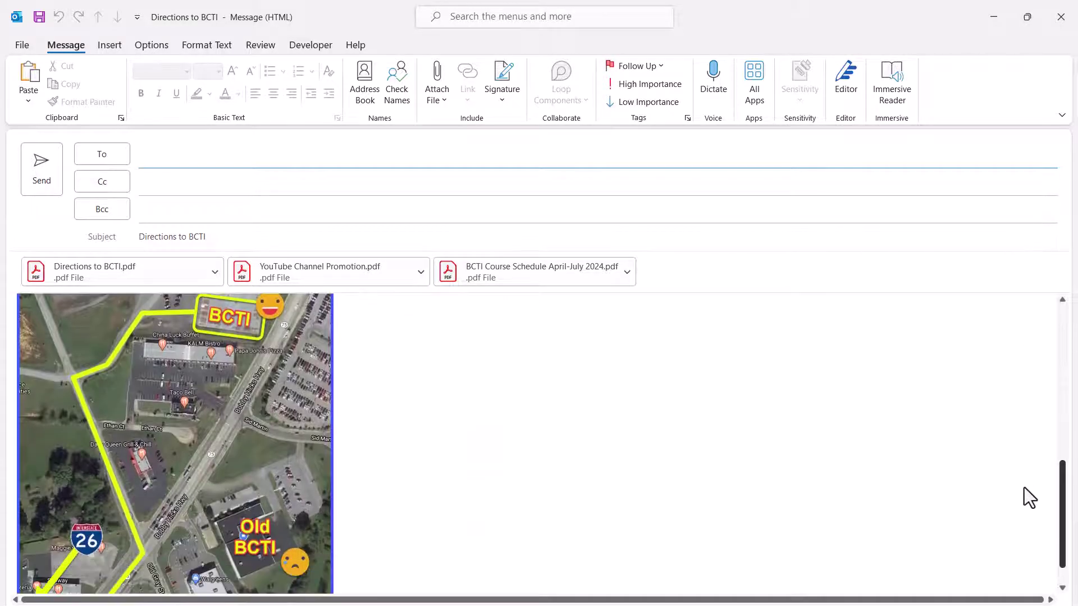
{"action": "scroll", "coordinate": [1025, 483], "scroll_direction": "up", "scroll_amount": 13}
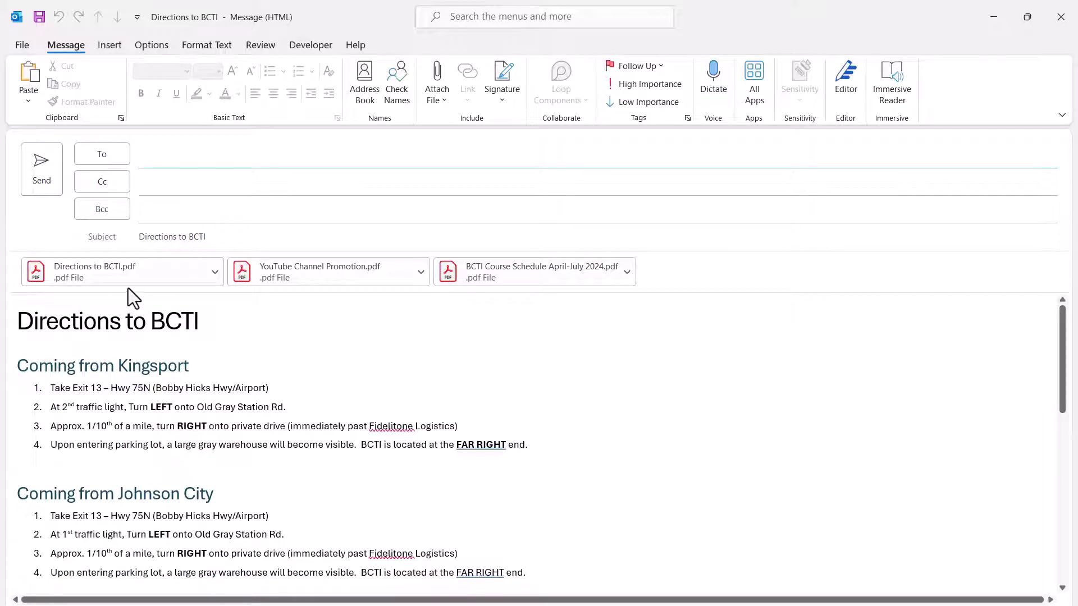
Check the three PDFs: Directions to BCTI, YouTube Channel Promotion, BCTI Course Schedule April-July 2024
{"action": "left_click", "coordinate": [137, 272]}
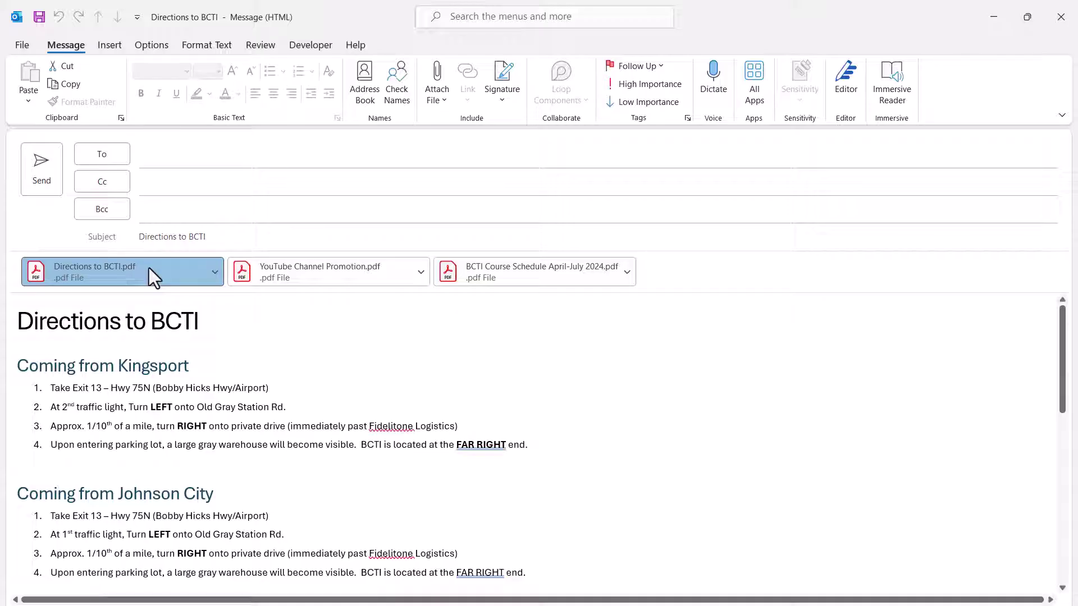
{"action": "left_click", "coordinate": [342, 266]}
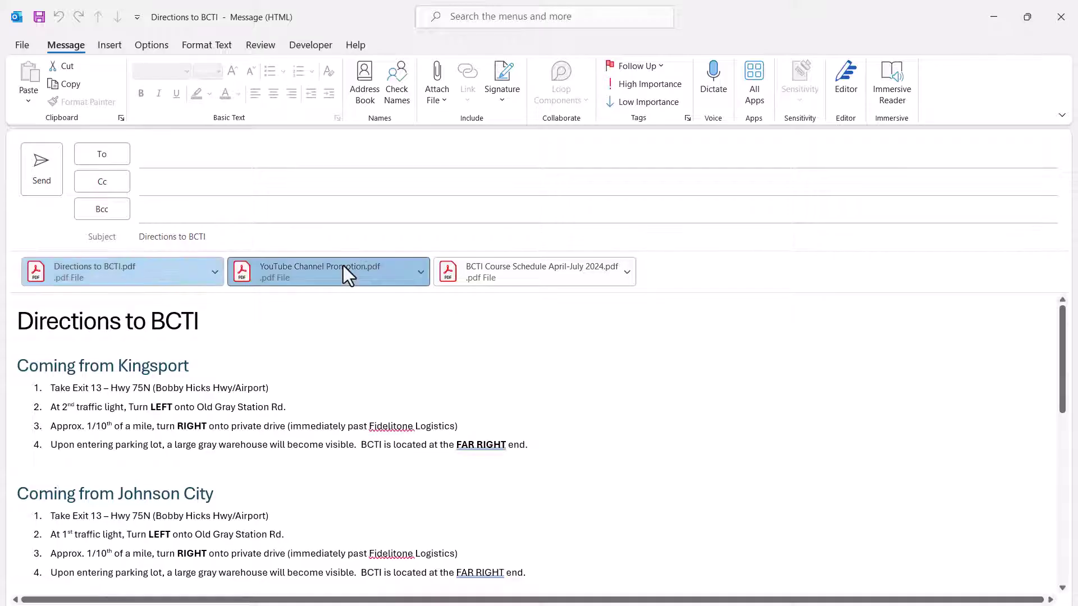
{"action": "left_click", "coordinate": [544, 275]}
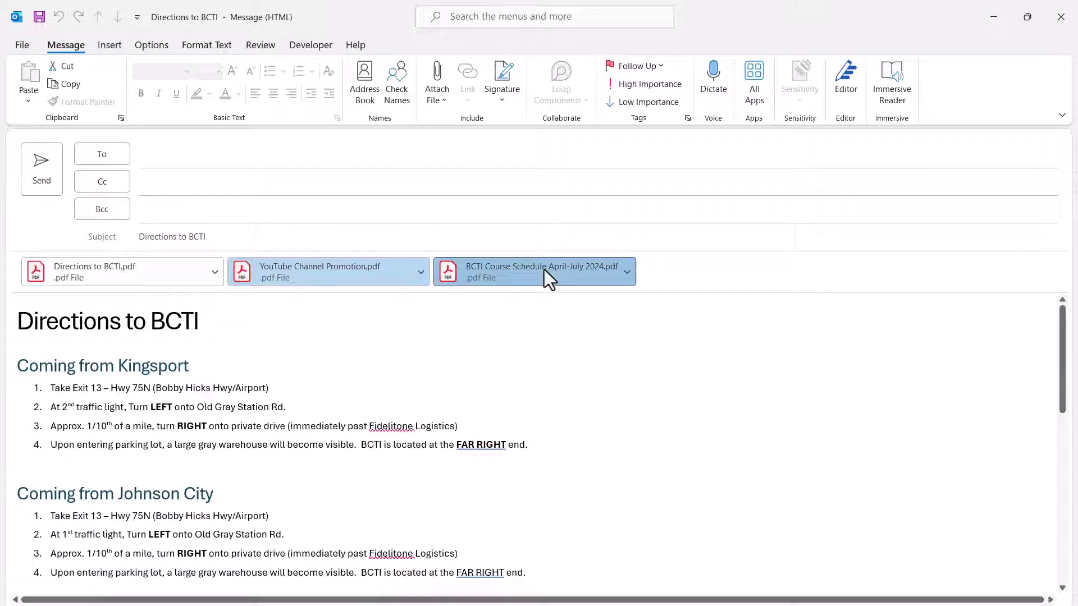
{"action": "left_click", "coordinate": [234, 237]}
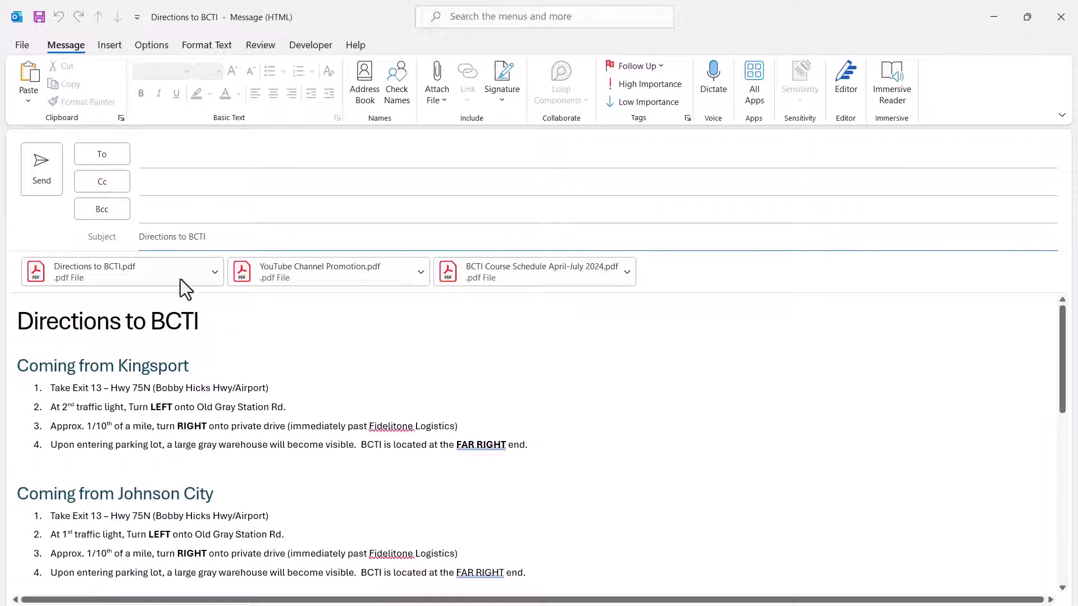
{"action": "scroll", "coordinate": [313, 390], "scroll_direction": "down", "scroll_amount": 6}
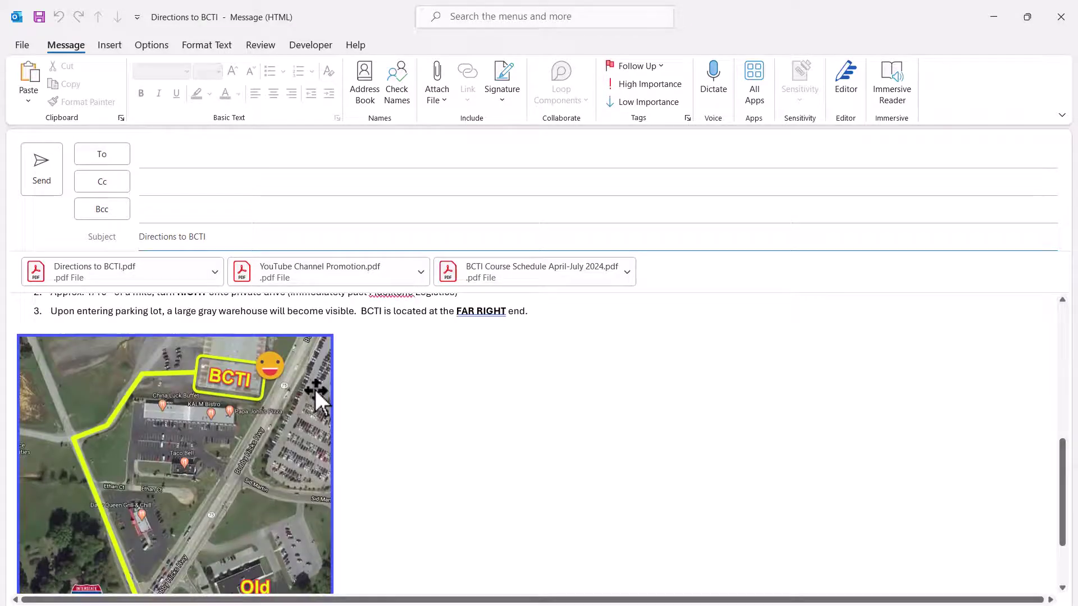
{"action": "scroll", "coordinate": [315, 392], "scroll_direction": "down", "scroll_amount": 2}
{"action": "scroll", "coordinate": [315, 391], "scroll_direction": "up", "scroll_amount": 10}
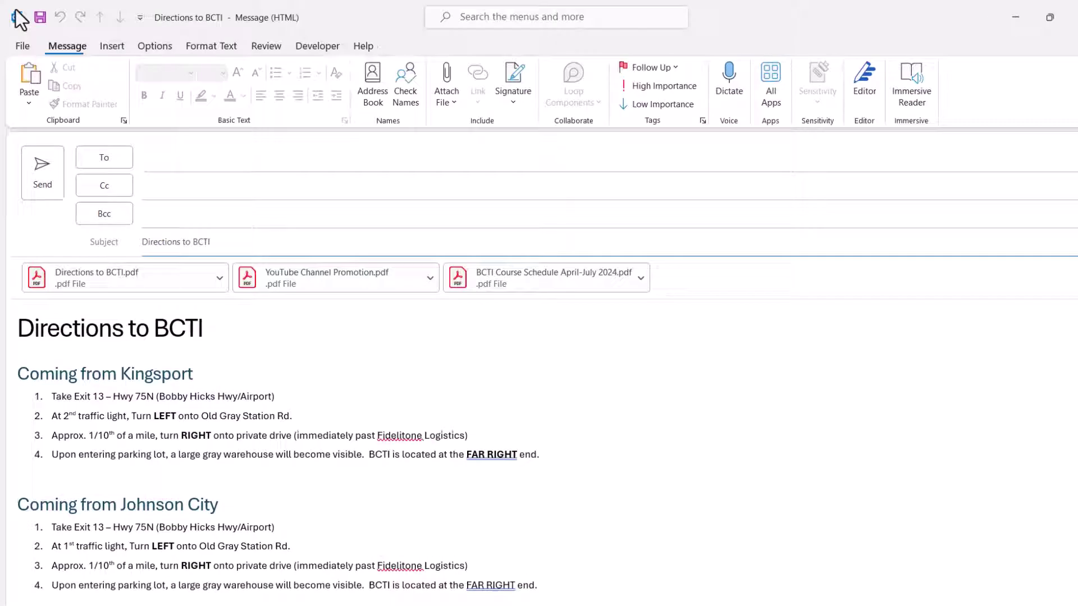
In Save As, set the file type to Outlook Template (*.oft)
{"action": "left_click", "coordinate": [22, 45]}
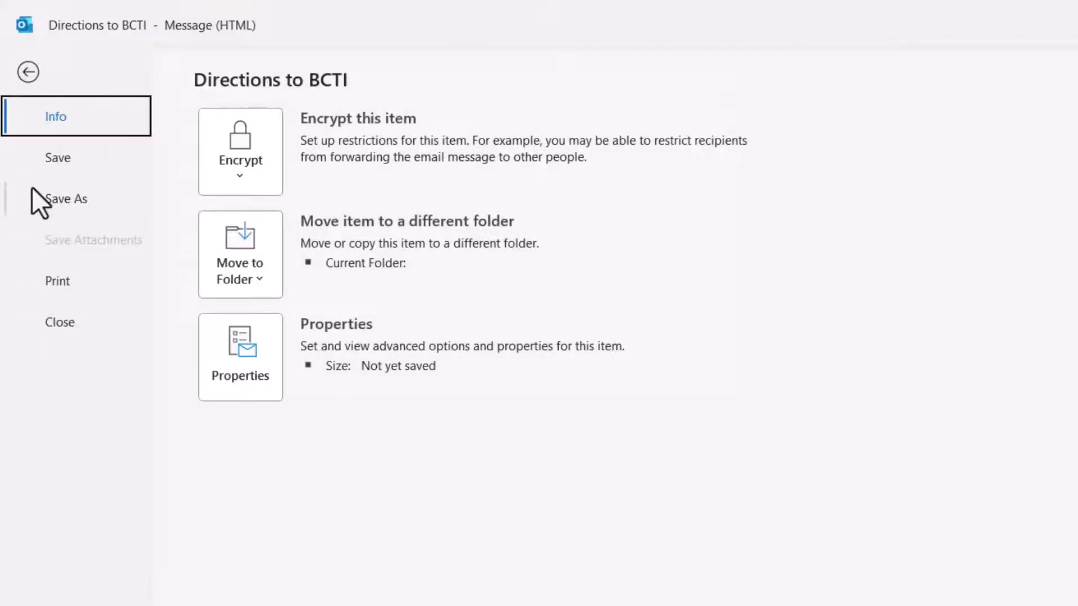
{"action": "key", "text": "Escape"}
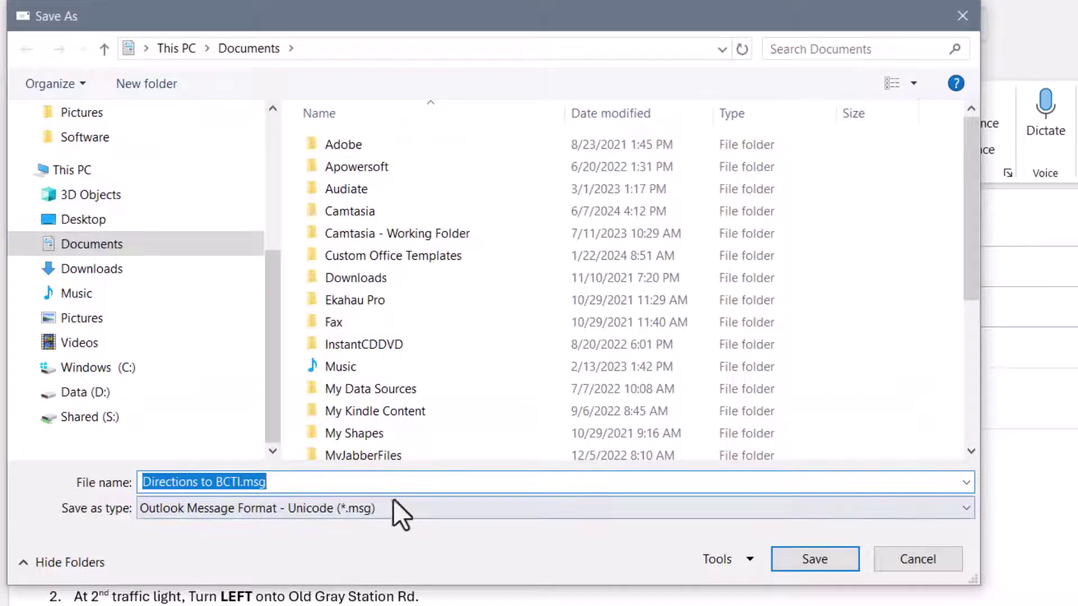
{"action": "left_click", "coordinate": [362, 501]}
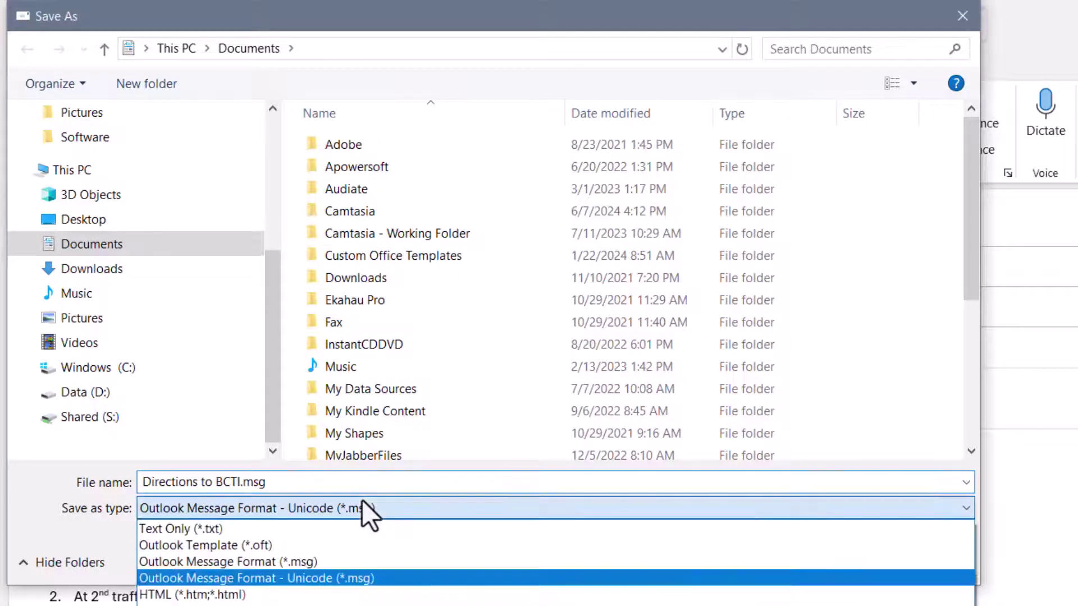
{"action": "left_click", "coordinate": [336, 544]}
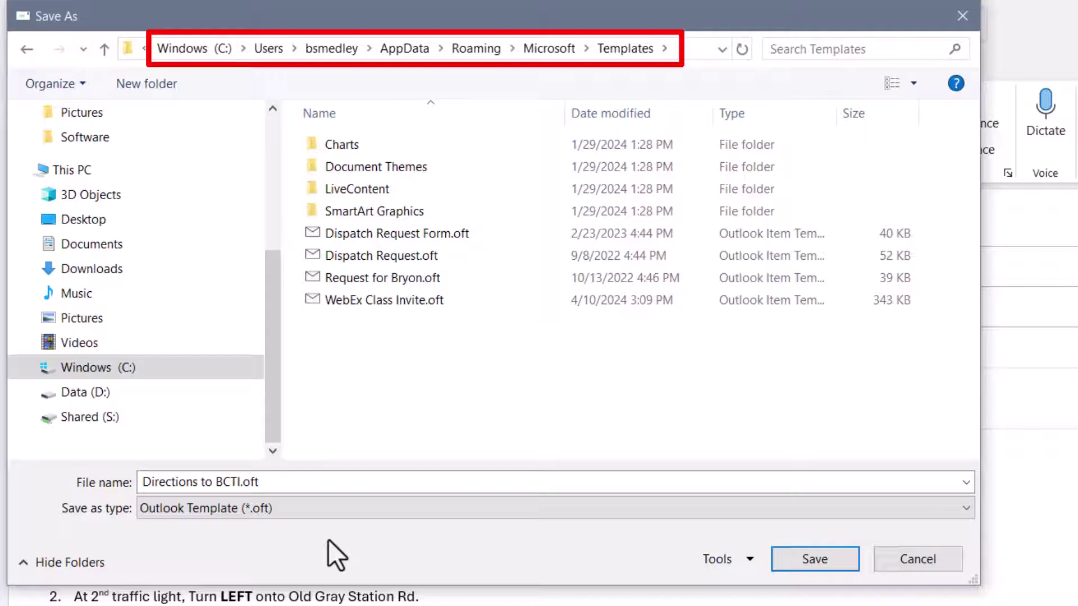
{"action": "left_click", "coordinate": [342, 514]}
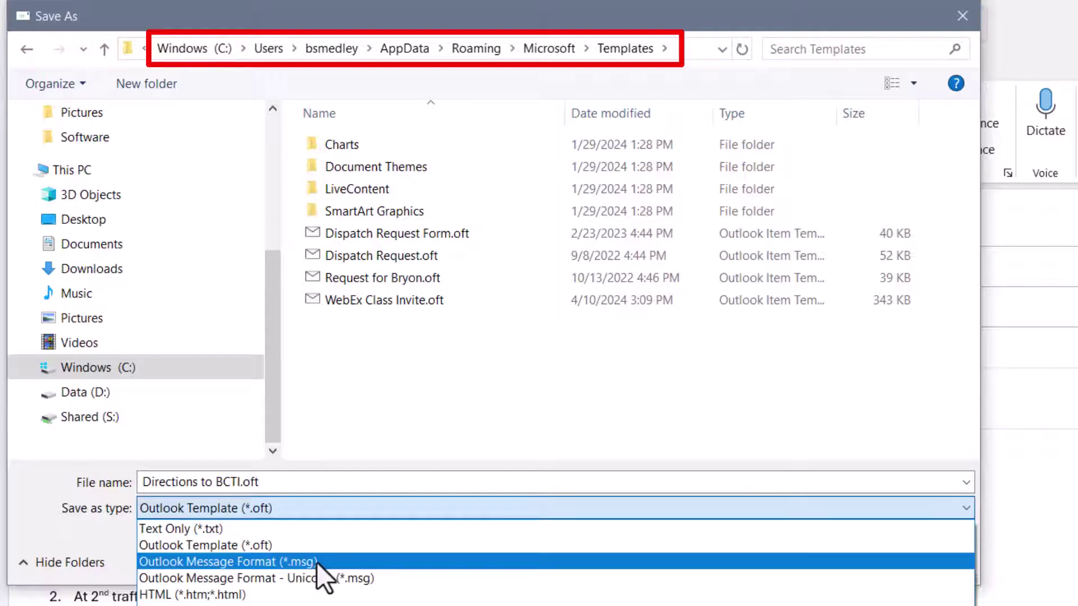
{"action": "left_click", "coordinate": [316, 562]}
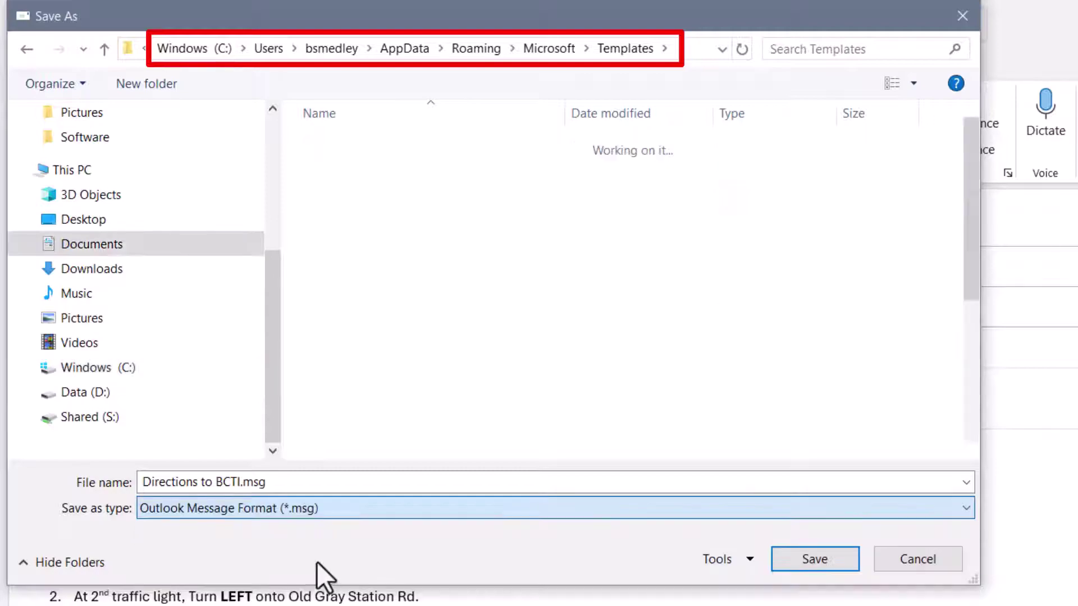
{"action": "left_click", "coordinate": [313, 514]}
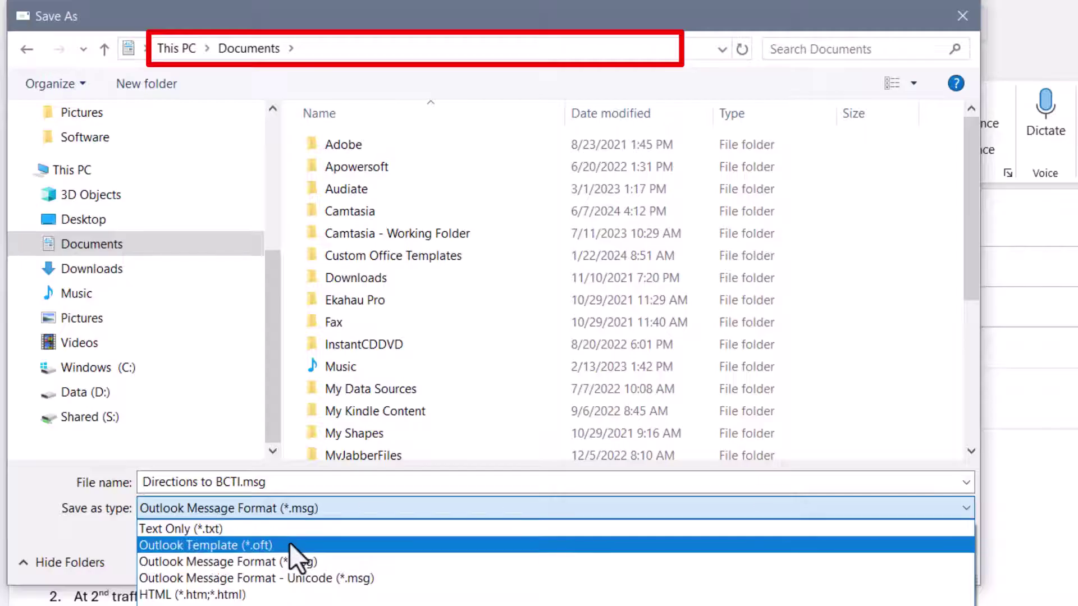
{"action": "left_click", "coordinate": [290, 544]}
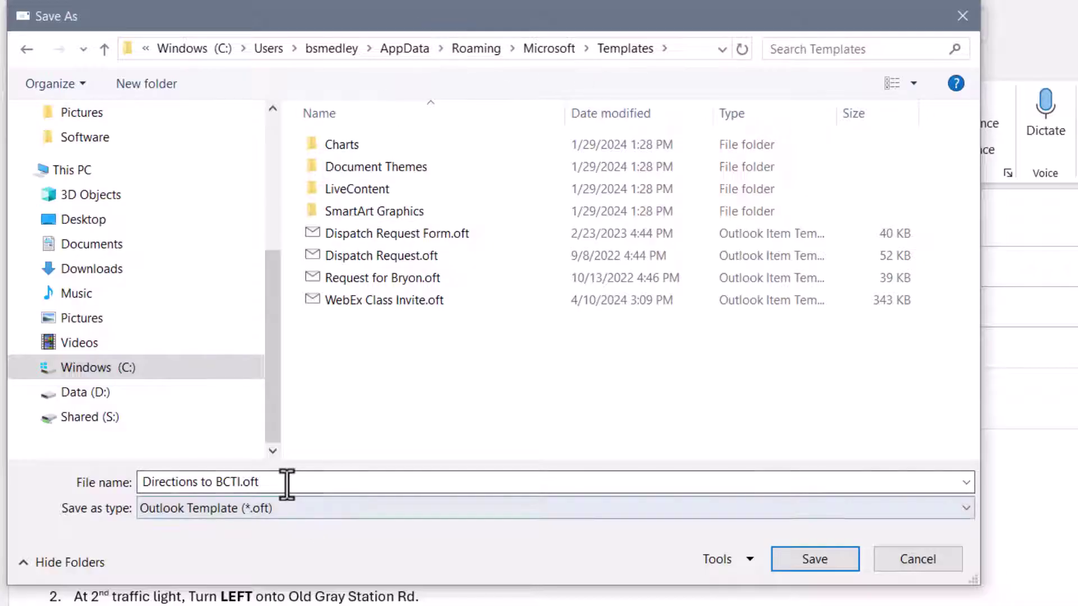
Check the file name Directions to BCTI and move the dialog aside to see the message
{"action": "left_click", "coordinate": [317, 489]}
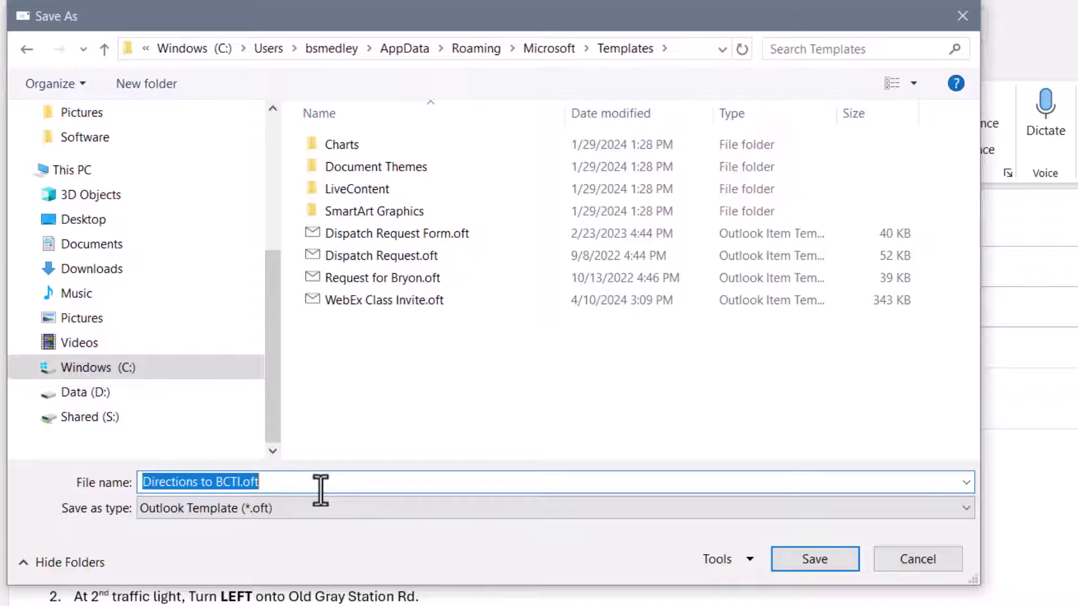
{"action": "left_click", "coordinate": [319, 489]}
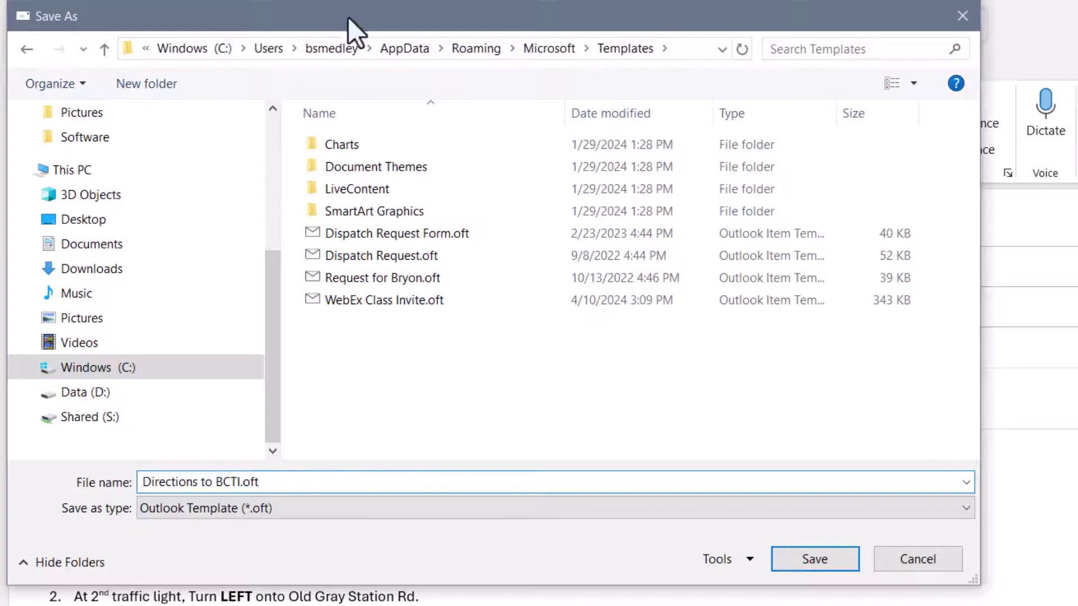
{"action": "left_click_drag", "start_coordinate": [356, 22], "coordinate": [693, 158]}
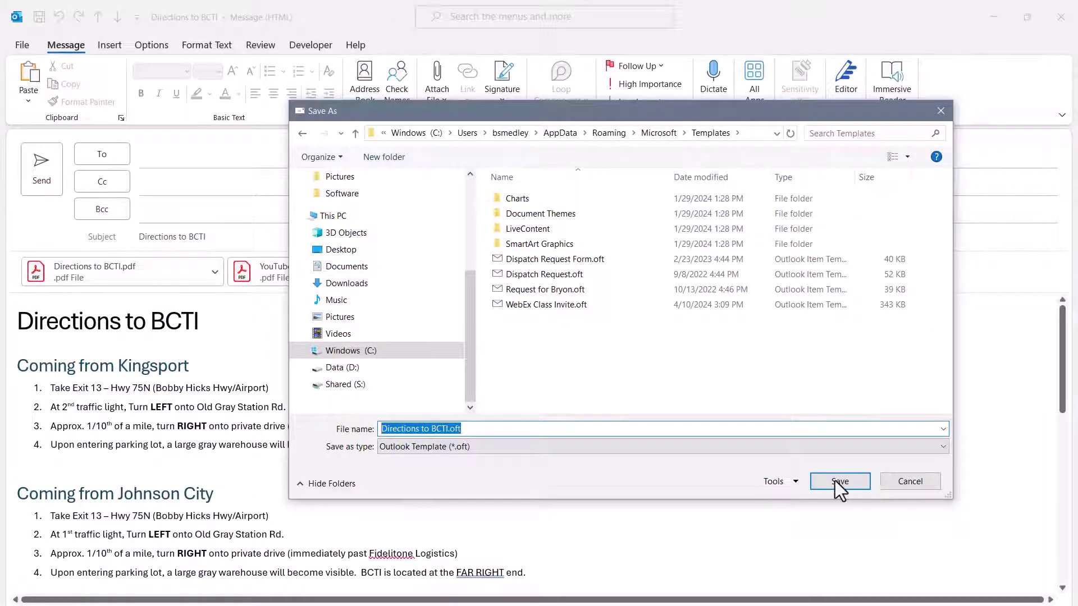
Save the Directions to BCTI template and close the message window
{"action": "left_click", "coordinate": [837, 481]}
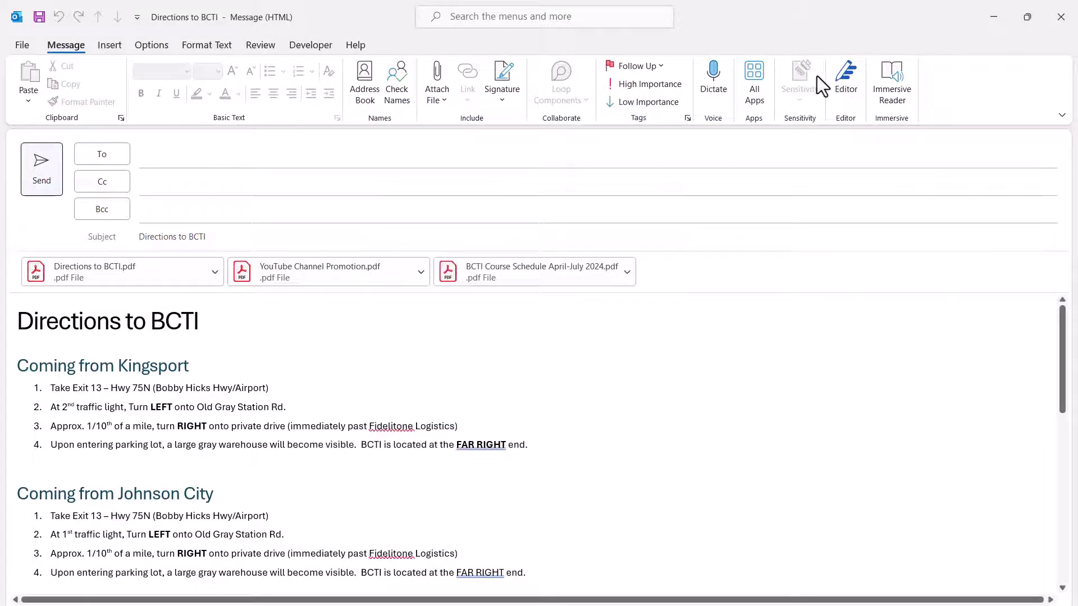
{"action": "left_click", "coordinate": [1059, 22]}
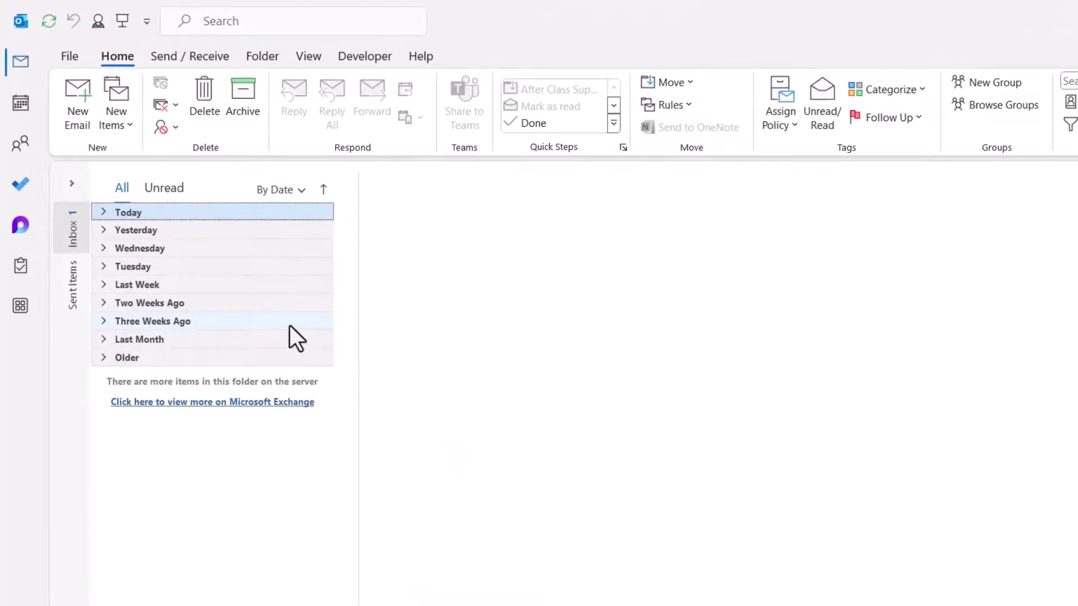
{"action": "left_click", "coordinate": [71, 90]}
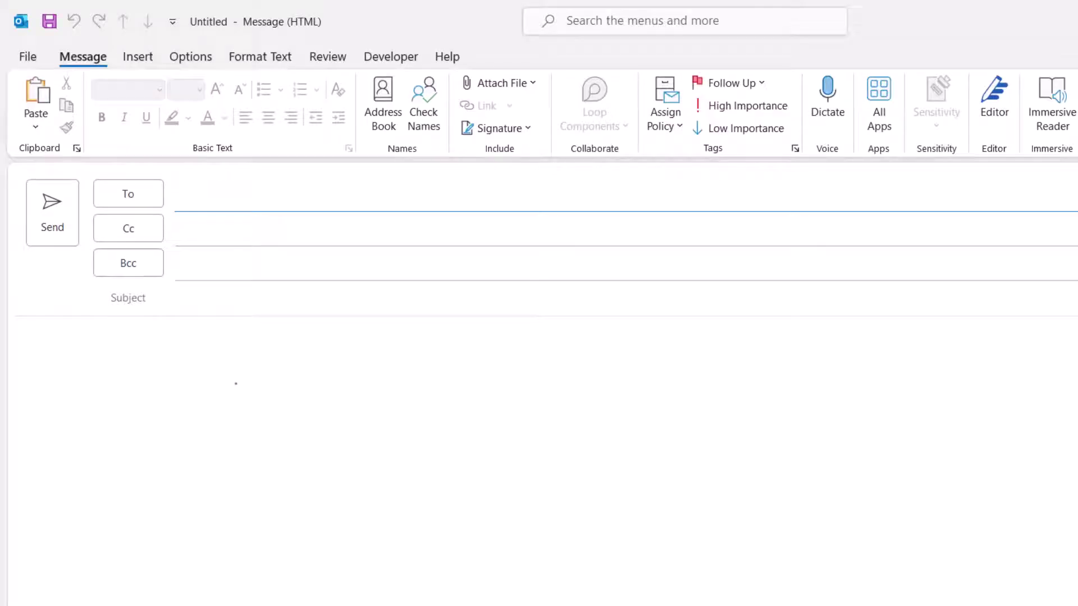
{"action": "key", "text": "Escape"}
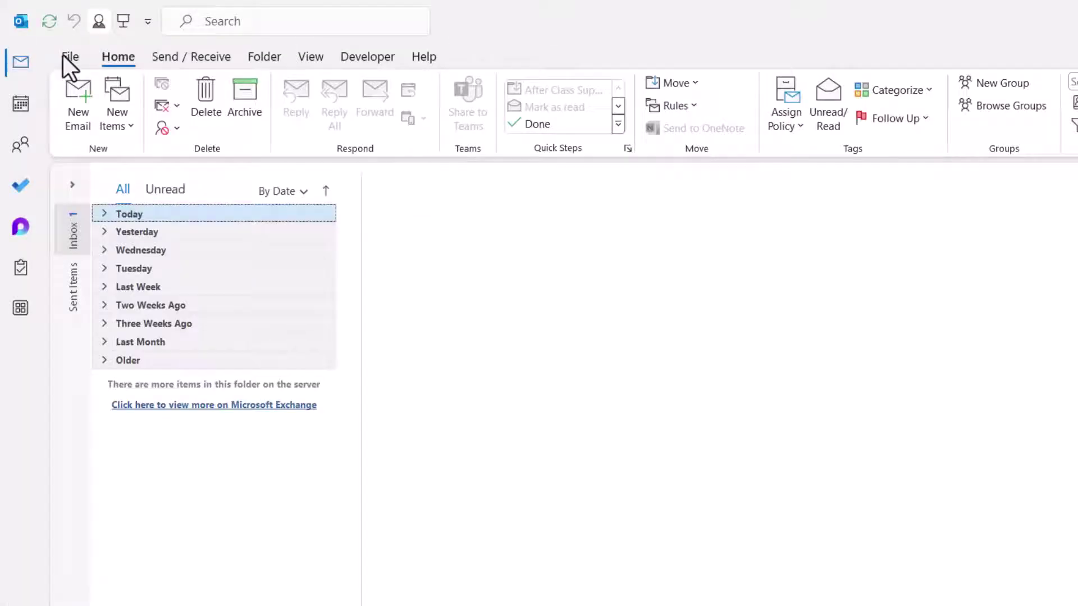
Open Choose Form from More Items and browse the Message, Contact, Task and Note forms
{"action": "left_click", "coordinate": [124, 93]}
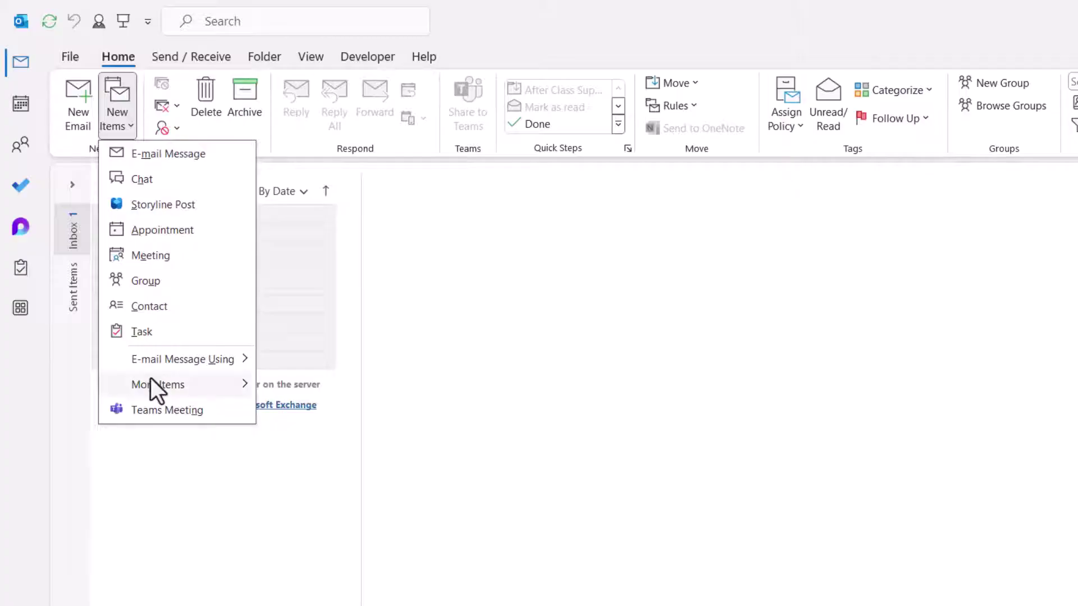
{"action": "mouse_move", "coordinate": [150, 379]}
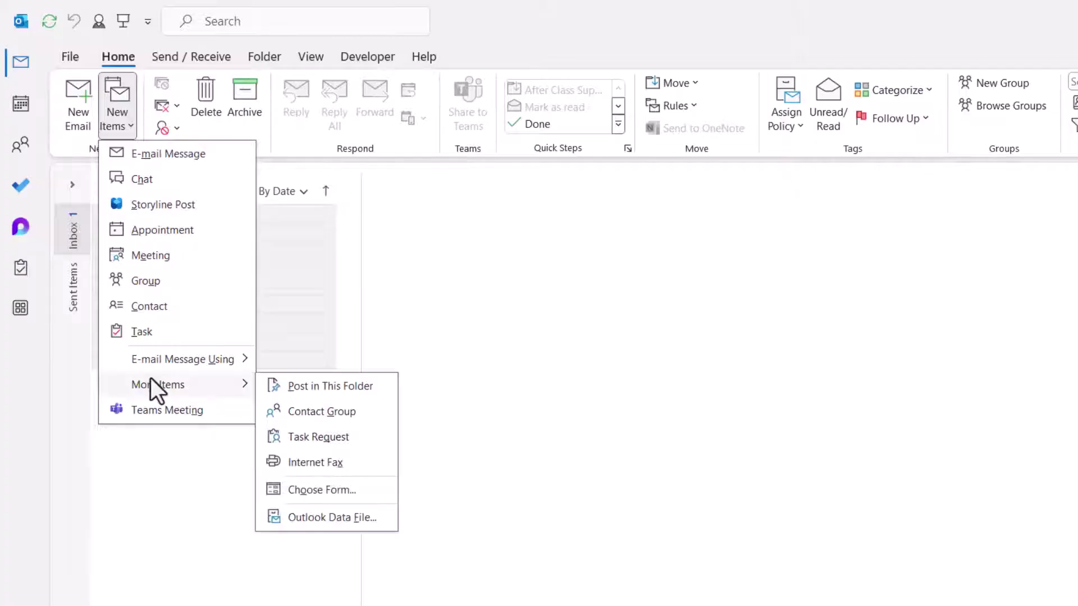
{"action": "left_click", "coordinate": [362, 493]}
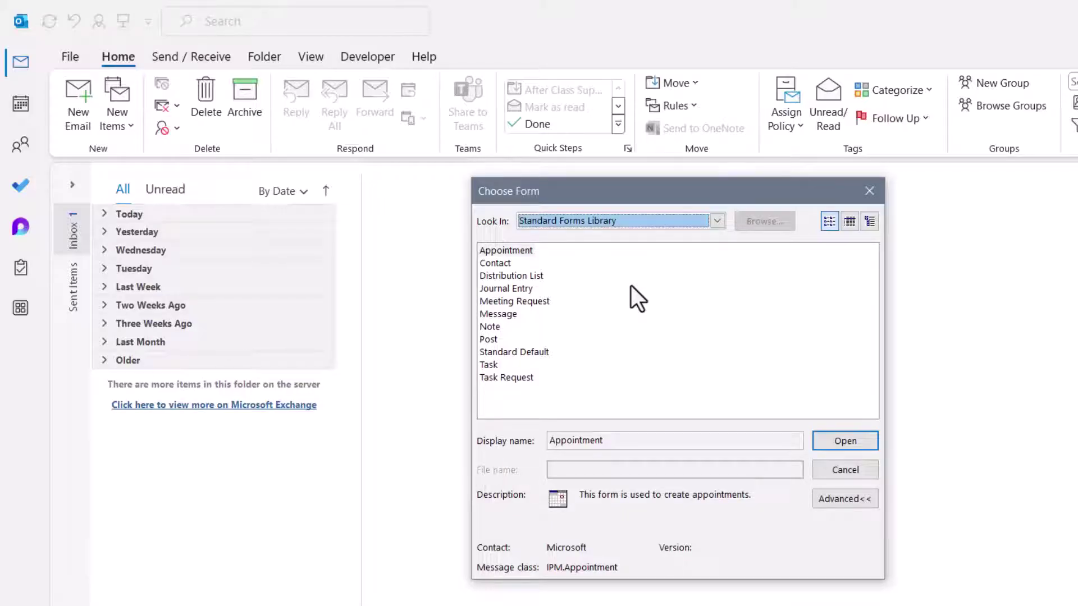
{"action": "left_click", "coordinate": [503, 313]}
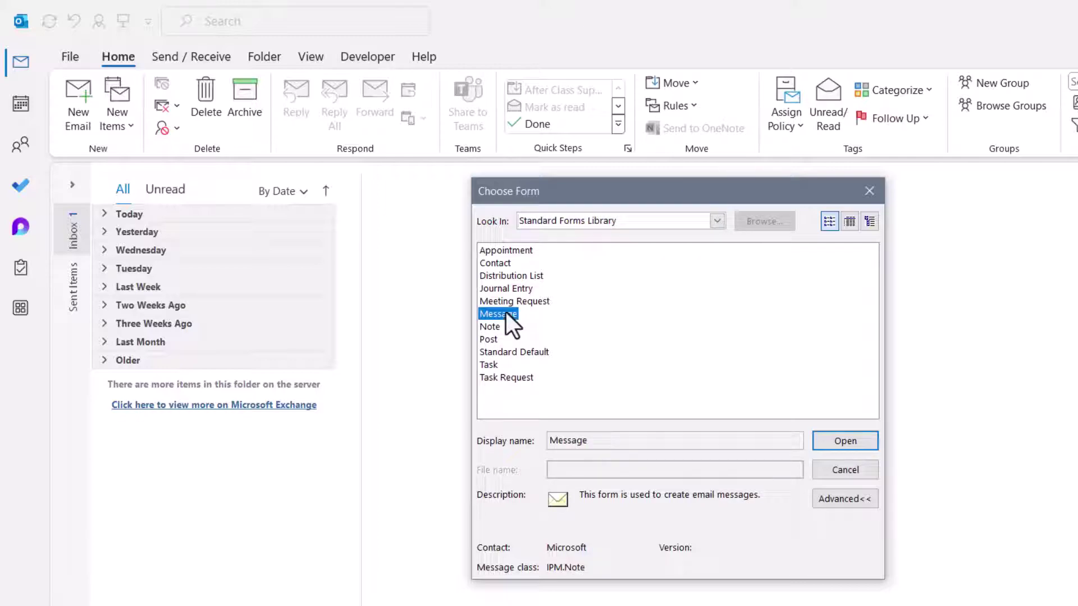
{"action": "left_click", "coordinate": [497, 262]}
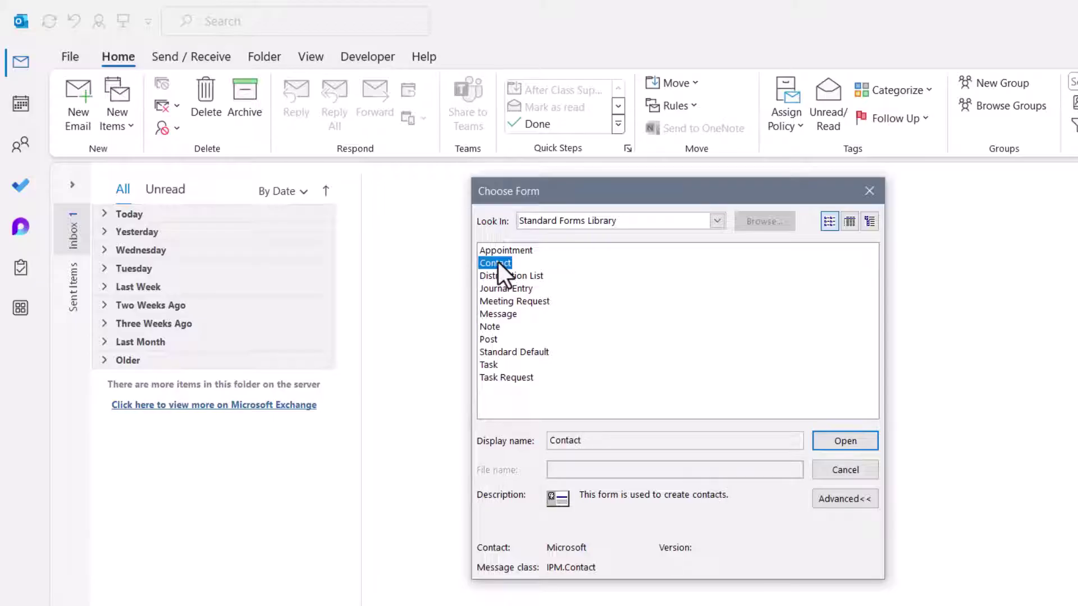
{"action": "left_click", "coordinate": [490, 365]}
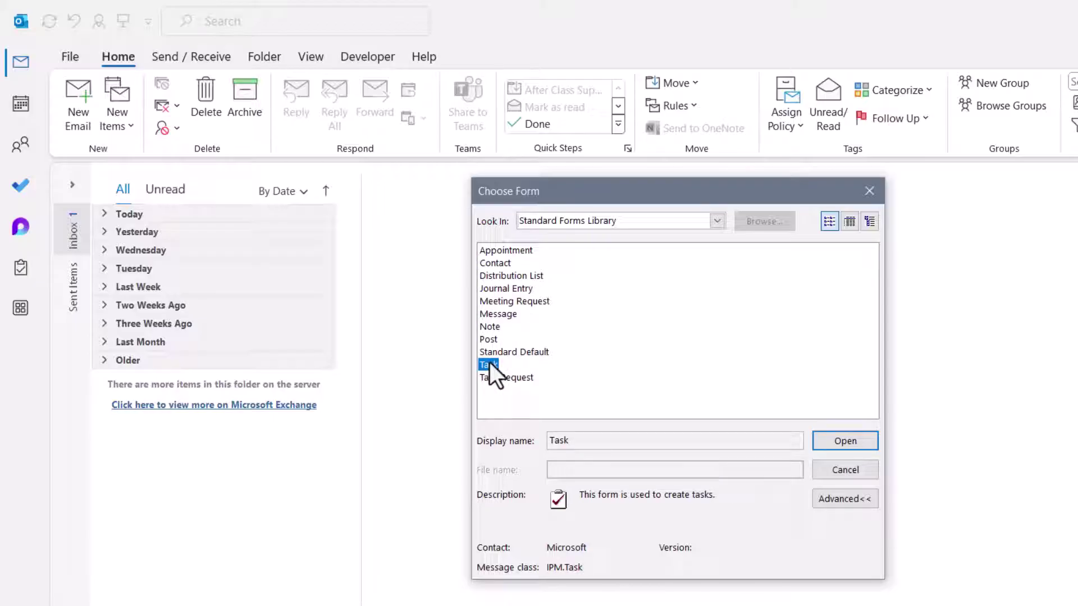
{"action": "left_click", "coordinate": [491, 327]}
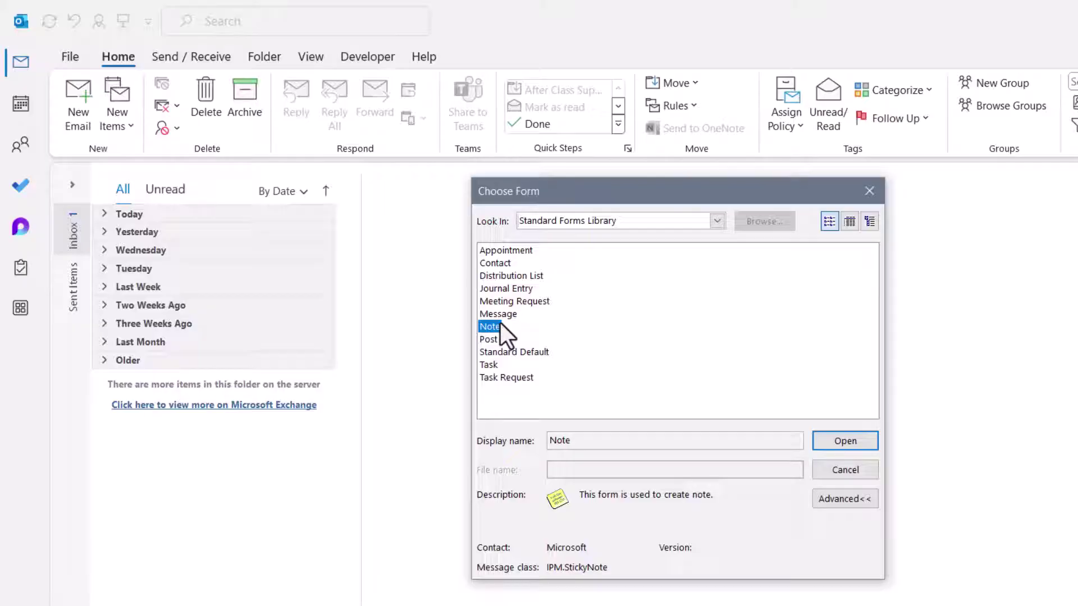
Open the Directions to BCTI template from User Templates in File System, then close it
{"action": "left_click", "coordinate": [716, 220]}
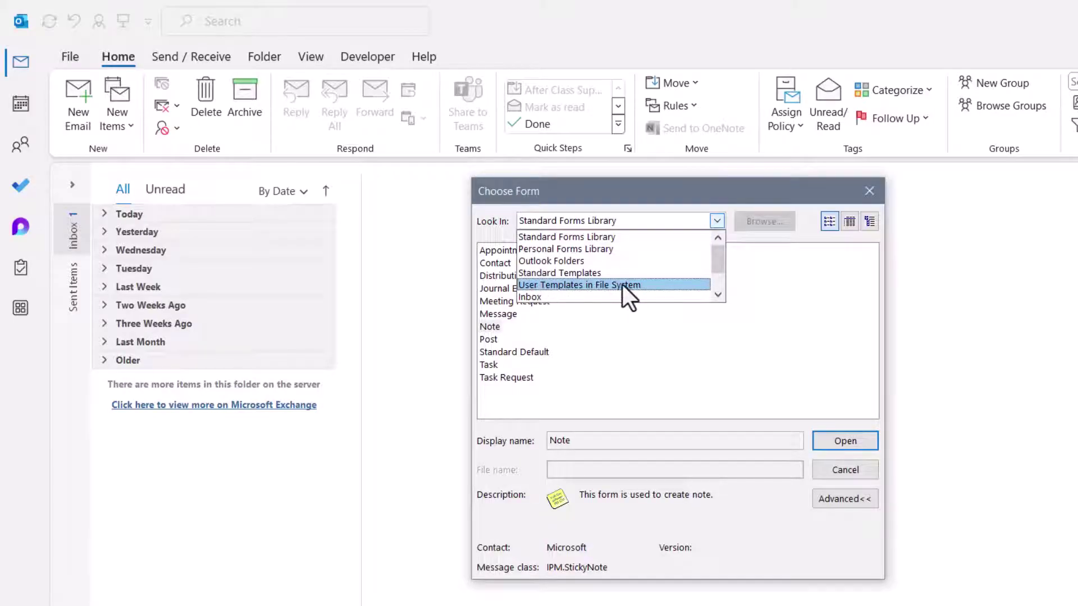
{"action": "left_click", "coordinate": [649, 285]}
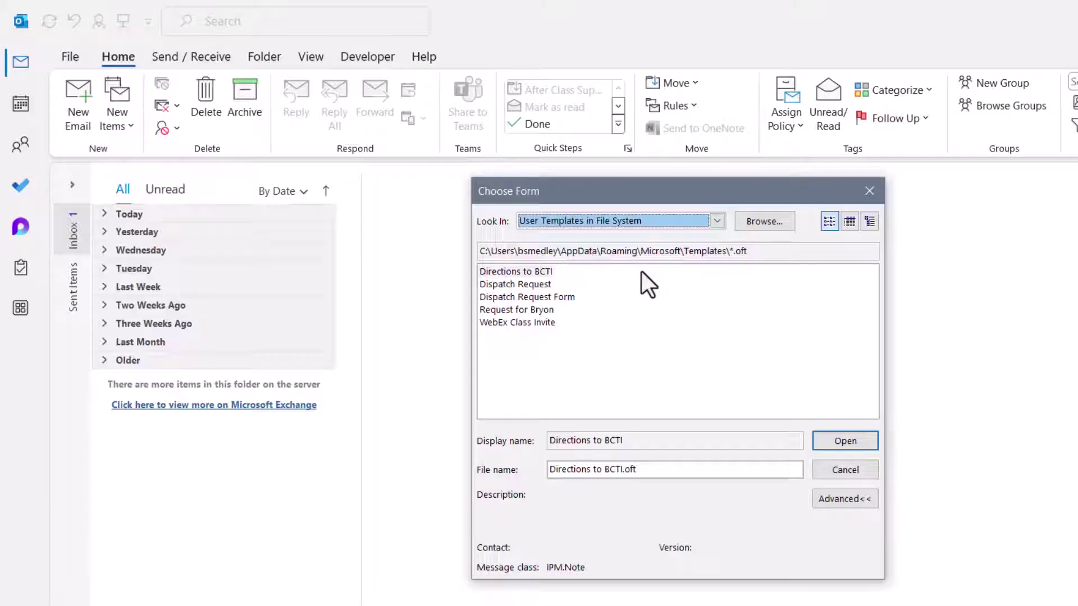
{"action": "left_click", "coordinate": [525, 271]}
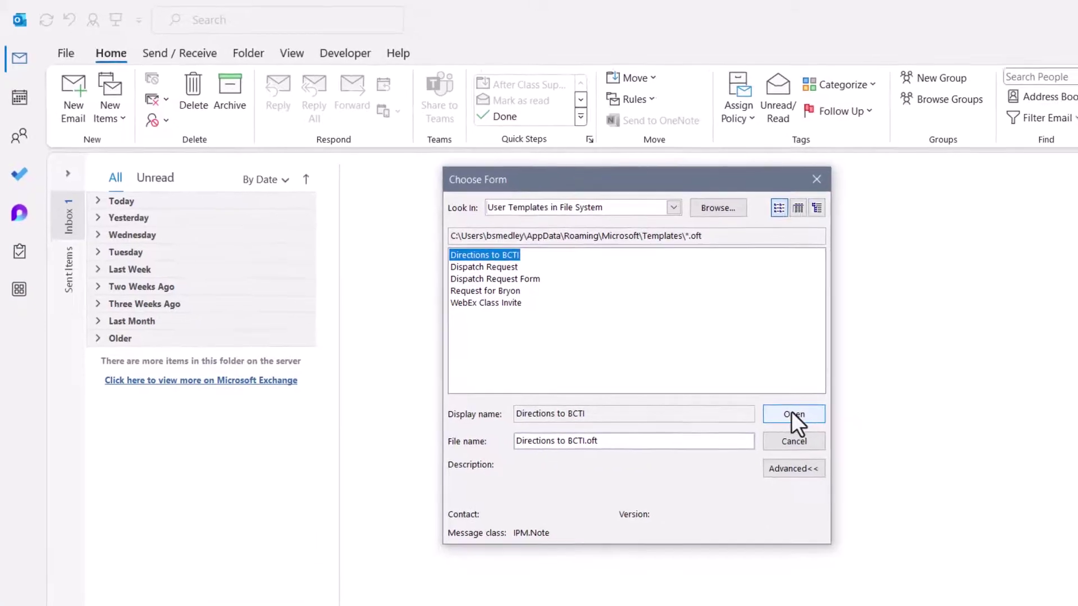
{"action": "left_click", "coordinate": [794, 414]}
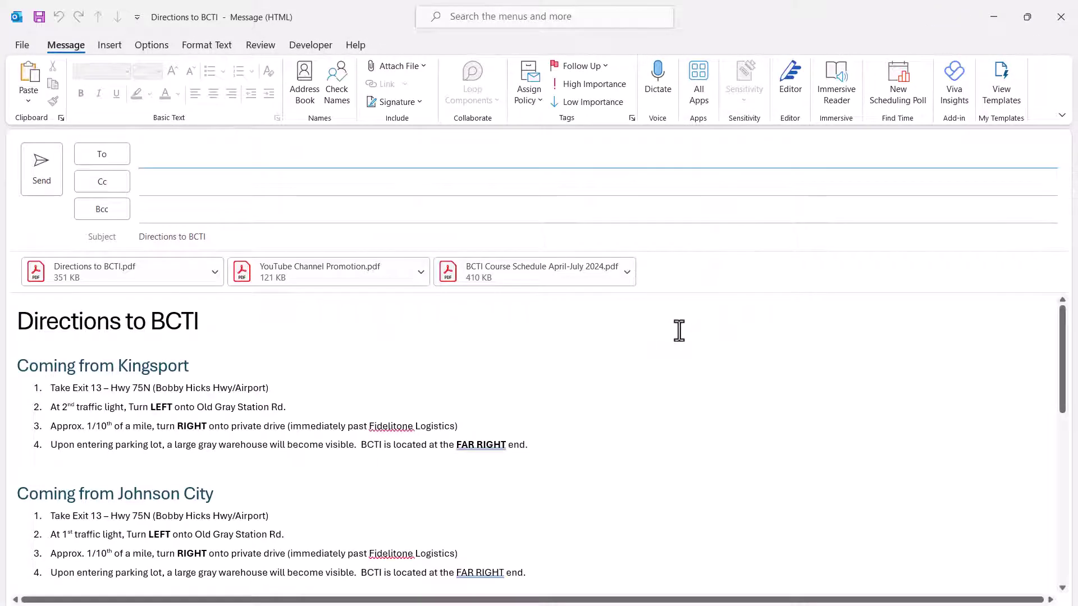
{"action": "key", "text": "Escape"}
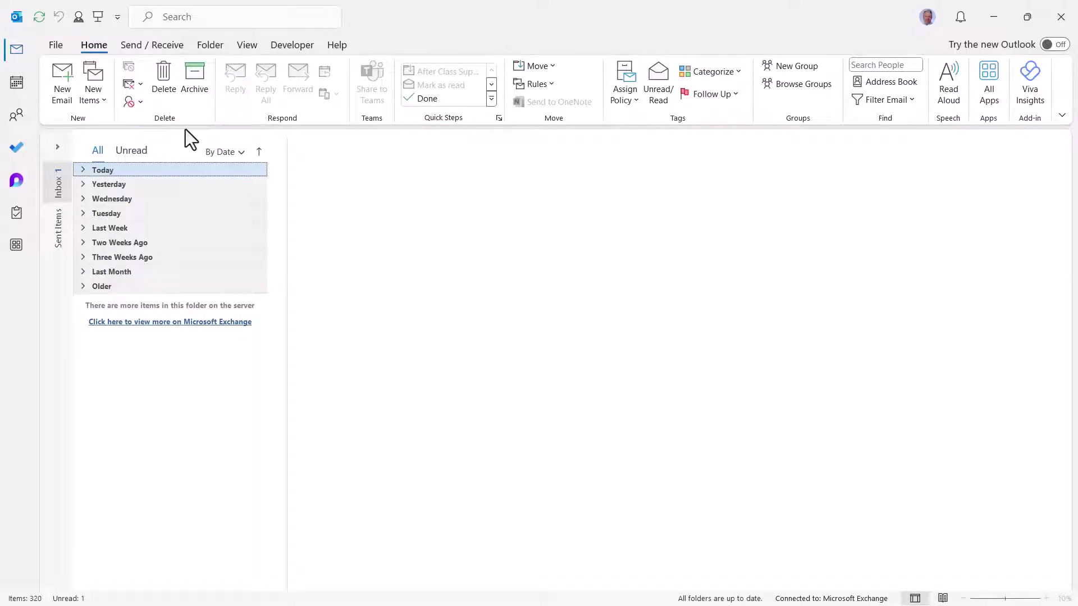
{"action": "left_click", "coordinate": [91, 87]}
{"action": "mouse_move", "coordinate": [107, 307]}
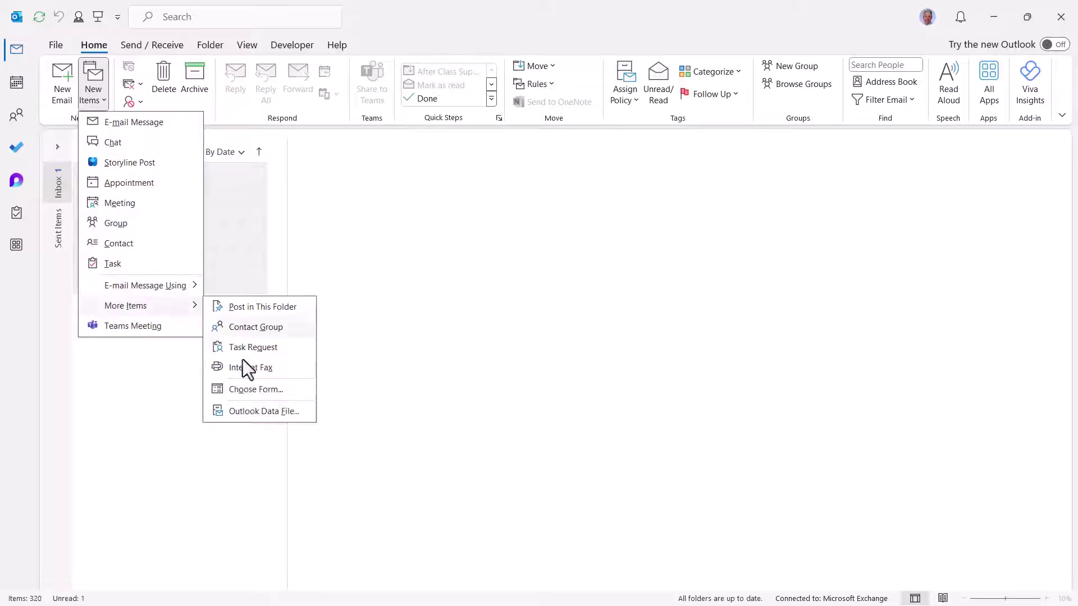
{"action": "left_click", "coordinate": [257, 390]}
{"action": "left_click", "coordinate": [574, 176]}
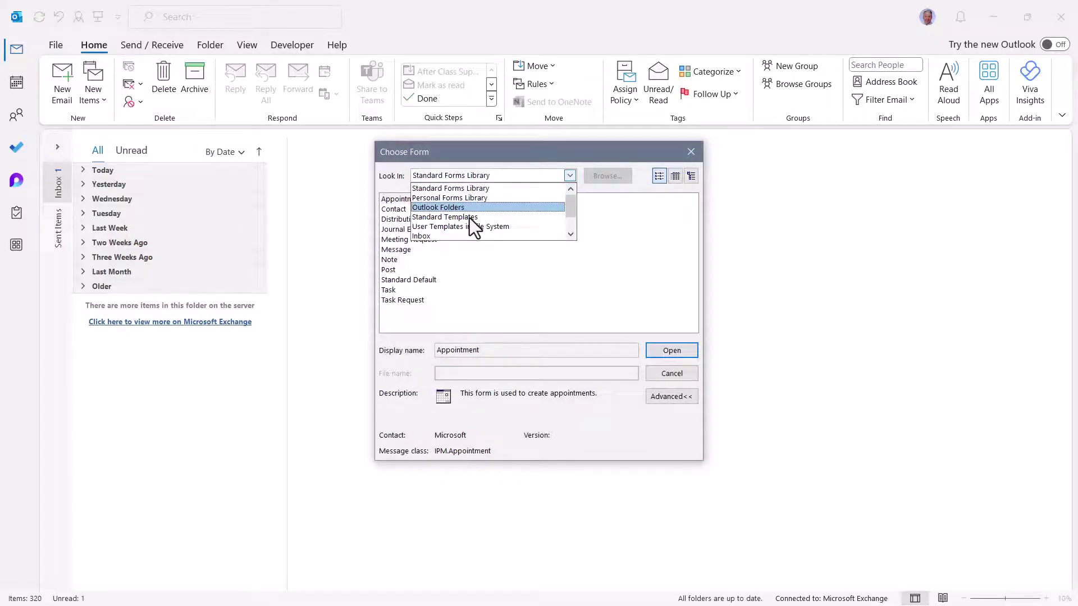
{"action": "left_click", "coordinate": [474, 227]}
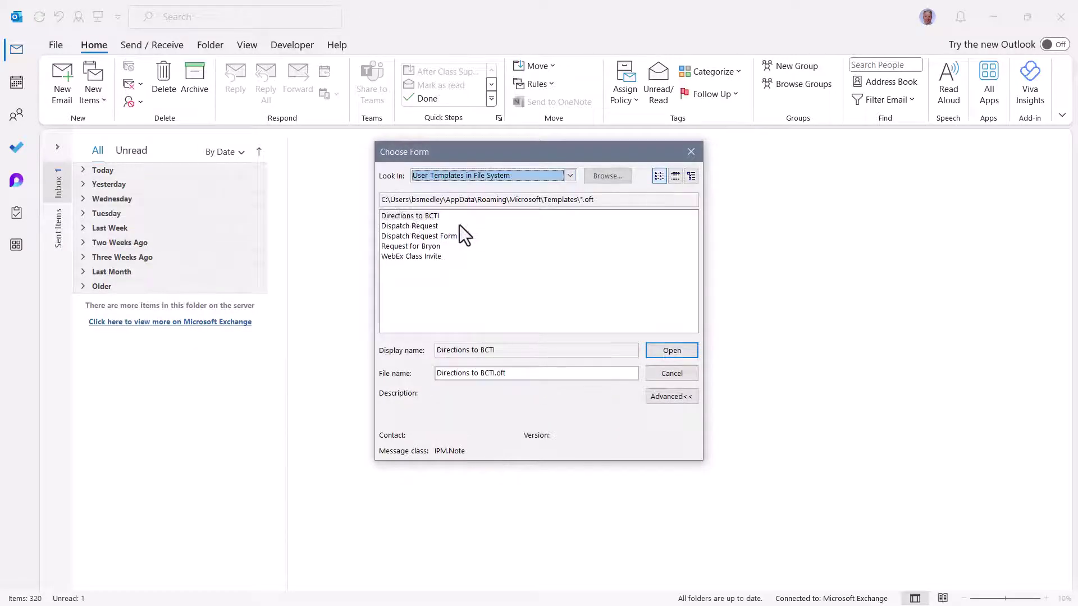
{"action": "left_click", "coordinate": [663, 351]}
{"action": "scroll", "coordinate": [360, 310], "scroll_direction": "down", "scroll_amount": 3}
{"action": "scroll", "coordinate": [360, 309], "scroll_direction": "down", "scroll_amount": 3}
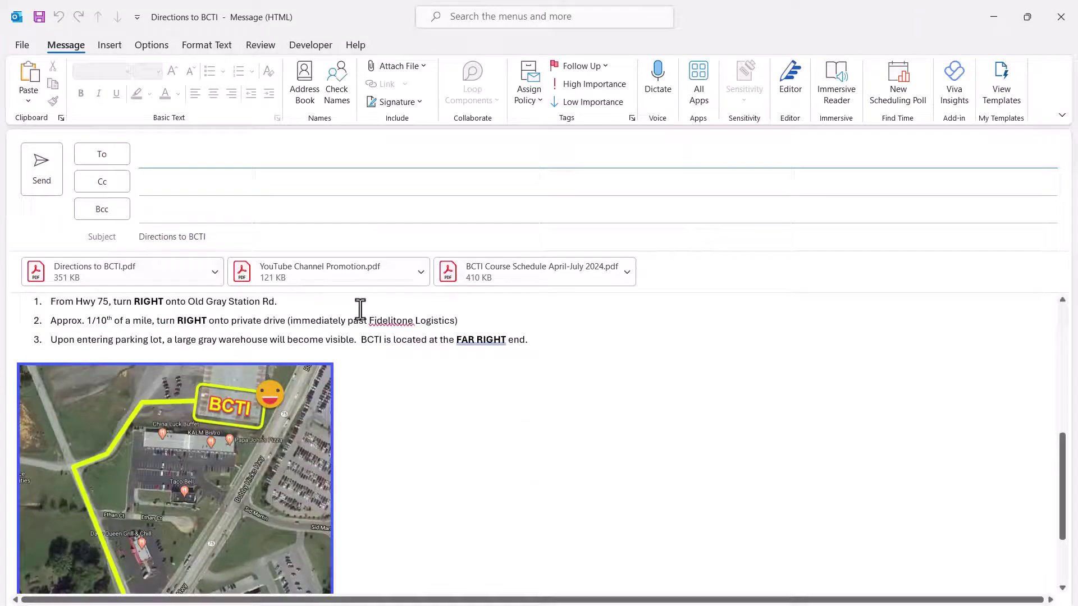
{"action": "scroll", "coordinate": [361, 306], "scroll_direction": "up", "scroll_amount": 6}
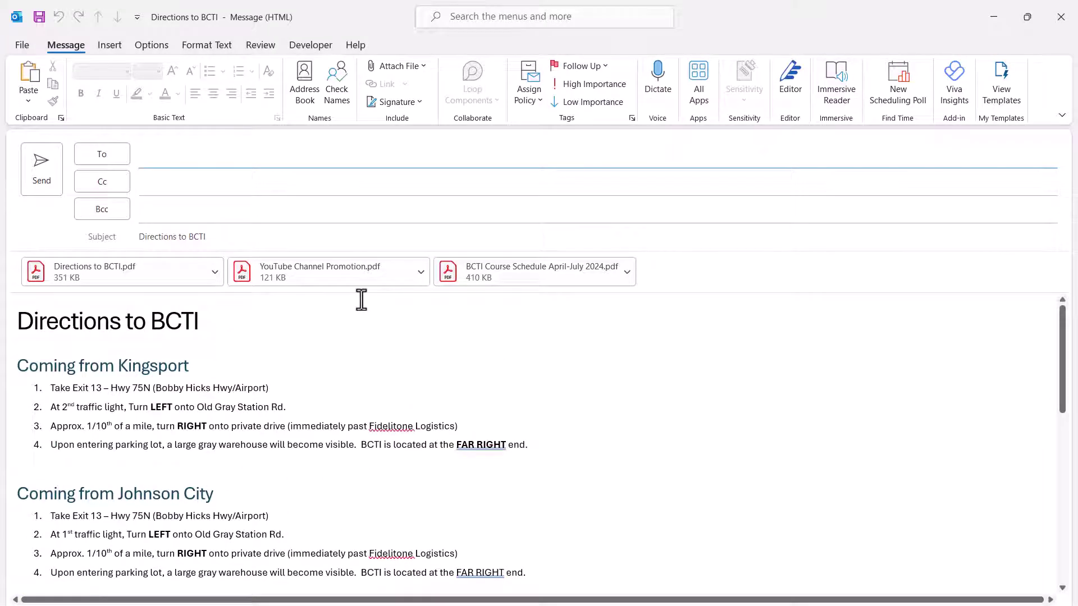
{"action": "left_click", "coordinate": [1061, 17]}
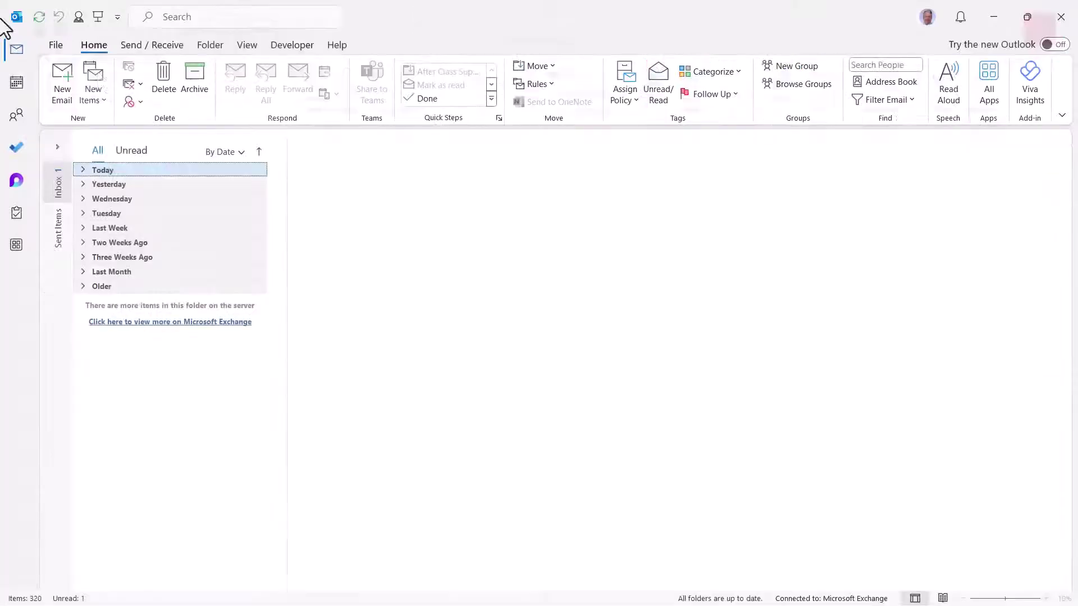
{"action": "left_click", "coordinate": [93, 73]}
{"action": "mouse_move", "coordinate": [124, 306]}
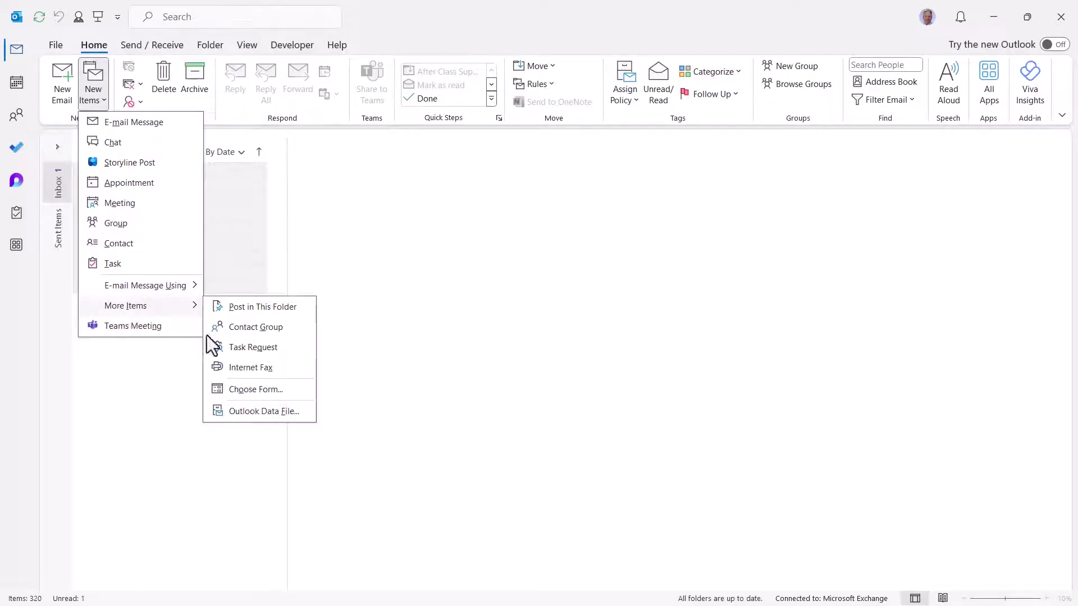
{"action": "left_click", "coordinate": [252, 390]}
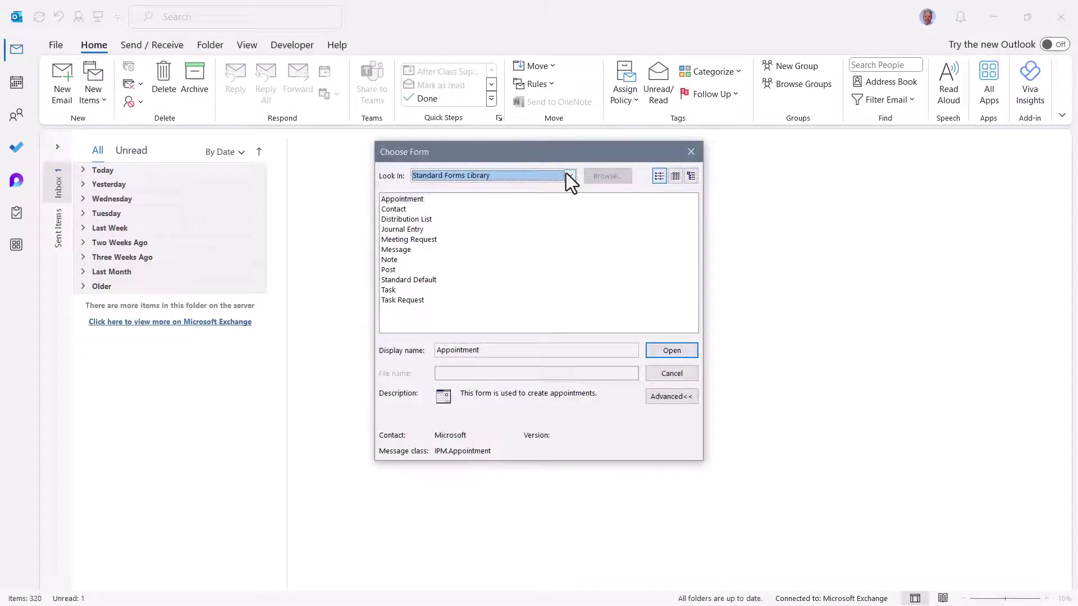
{"action": "left_click", "coordinate": [566, 172]}
{"action": "left_click", "coordinate": [470, 224]}
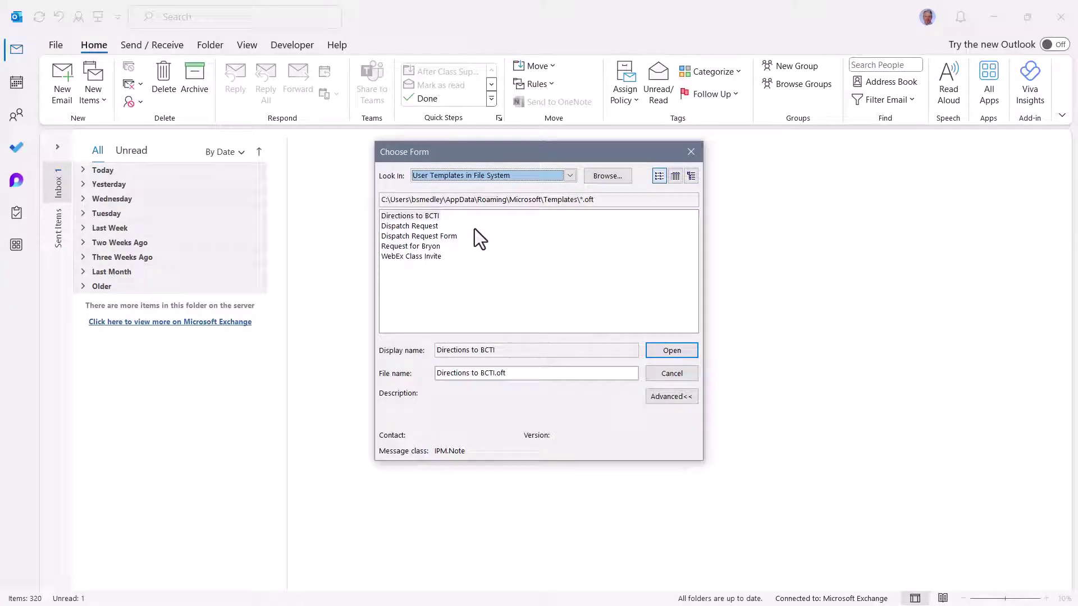
{"action": "left_click", "coordinate": [692, 153]}
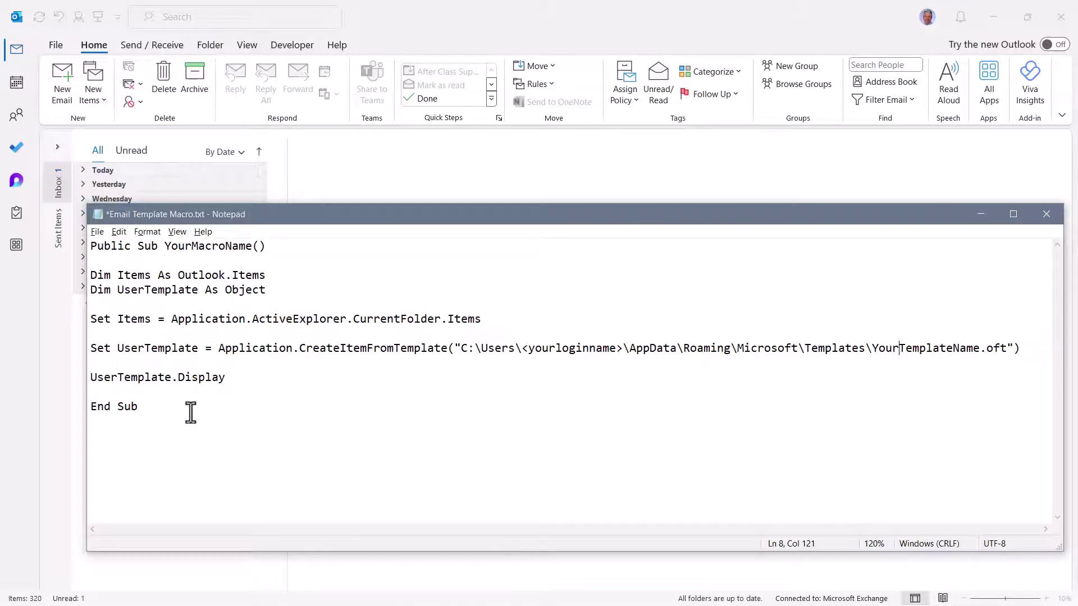
Select all the macro text in Email Template Macro.txt and copy it
{"action": "left_click_drag", "start_coordinate": [190, 412], "coordinate": [19, 223]}
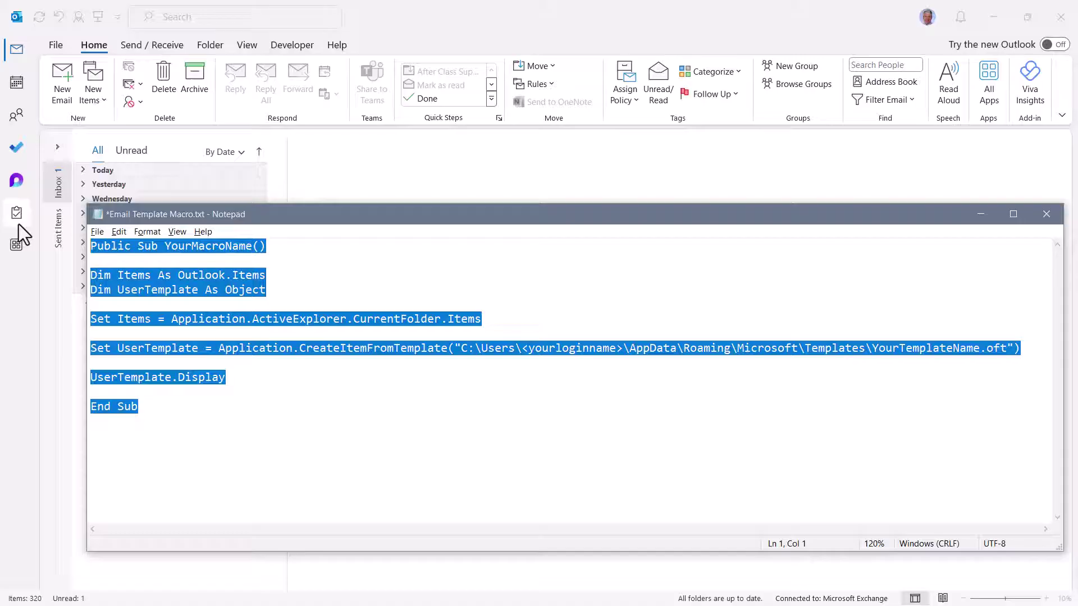
{"action": "key", "text": "ctrl+c"}
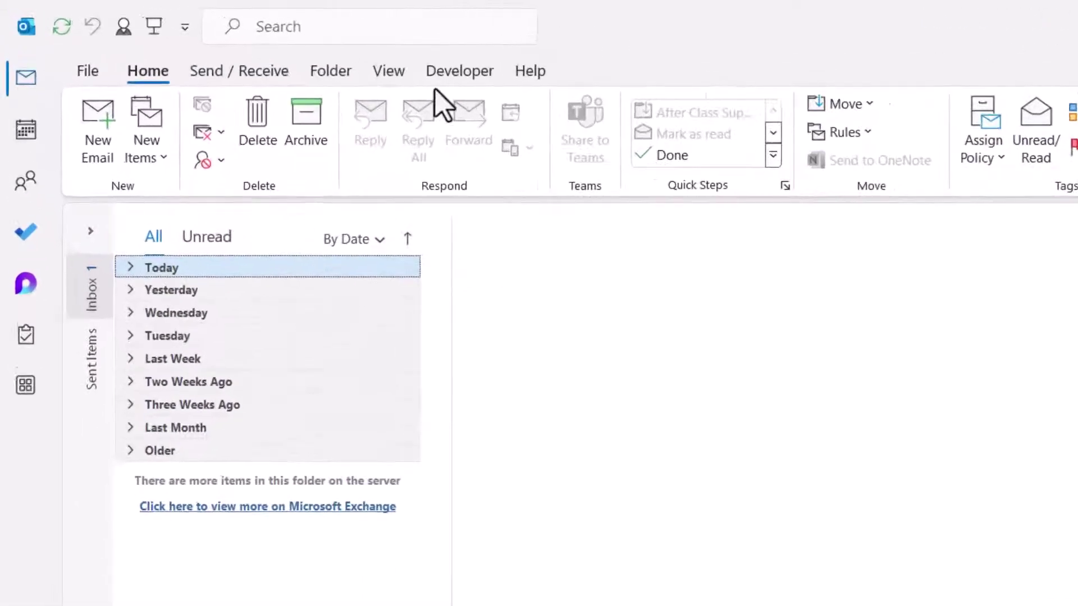
Confirm the Developer tab is enabled in Customize the Ribbon, then launch Visual Basic from it
{"action": "left_click", "coordinate": [444, 69]}
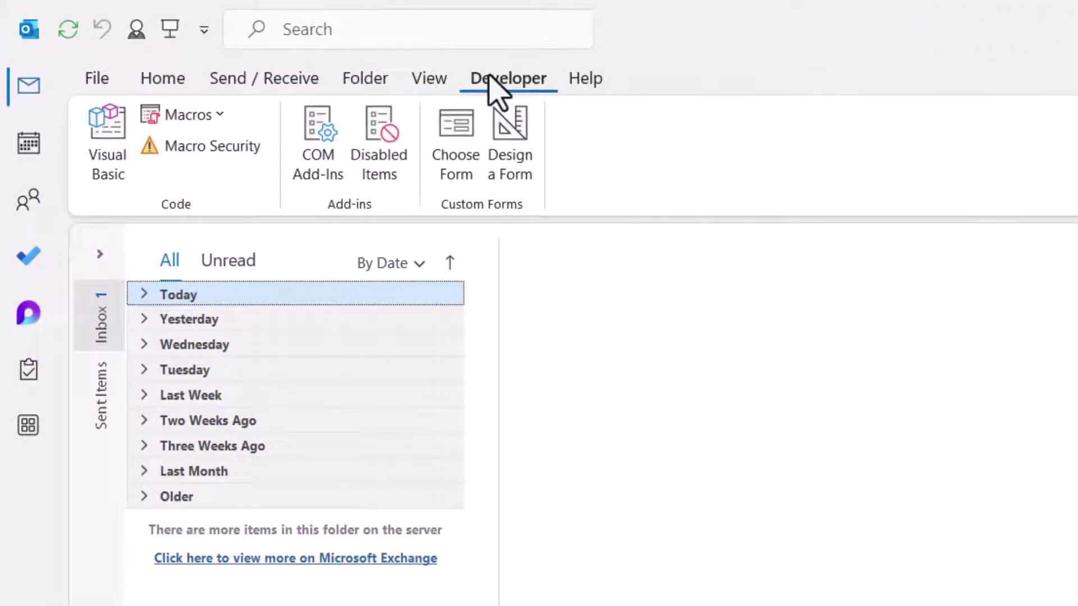
{"action": "left_click", "coordinate": [425, 81]}
{"action": "left_click", "coordinate": [149, 73]}
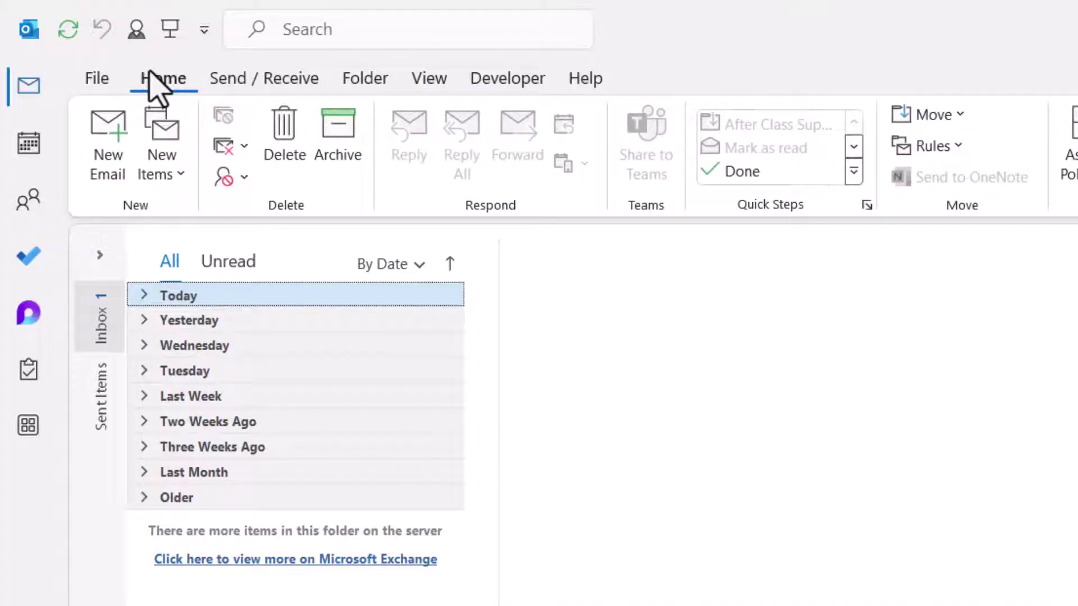
{"action": "right_click", "coordinate": [151, 73]}
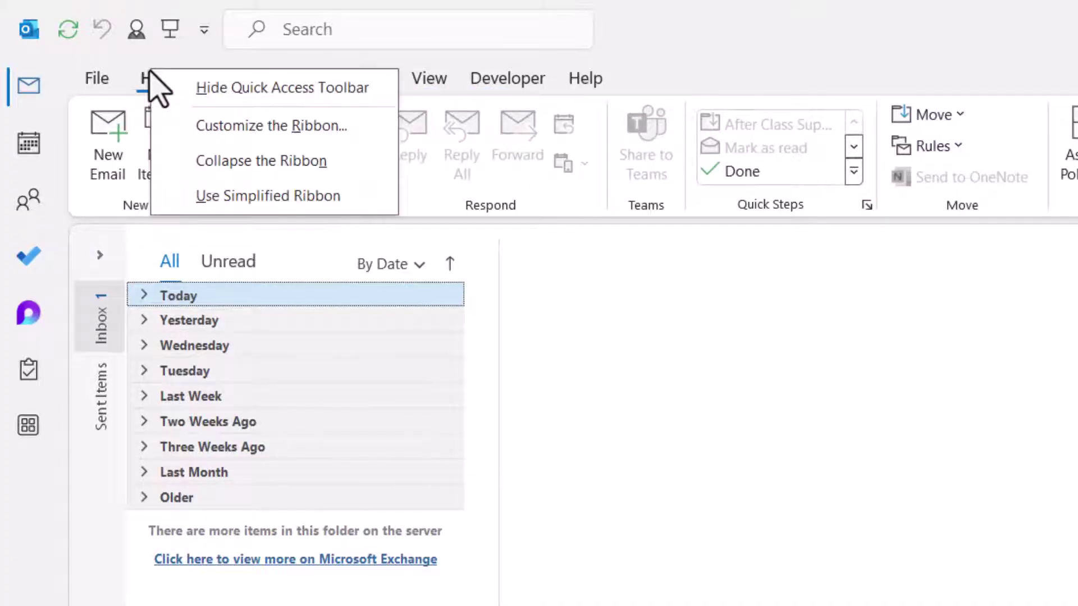
{"action": "left_click", "coordinate": [235, 125]}
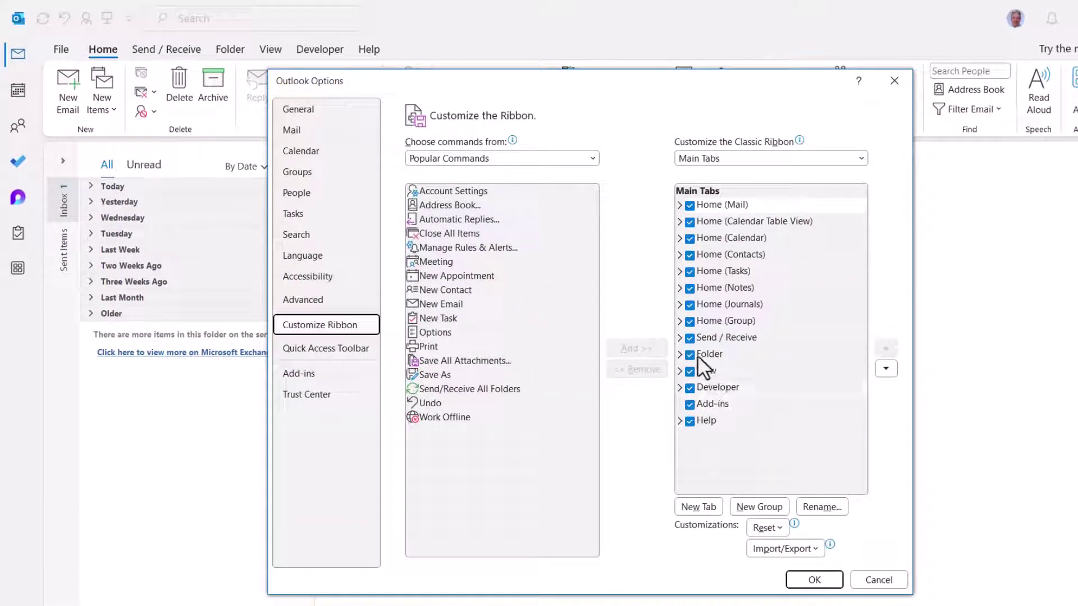
{"action": "left_click", "coordinate": [823, 578]}
{"action": "left_click", "coordinate": [319, 49]}
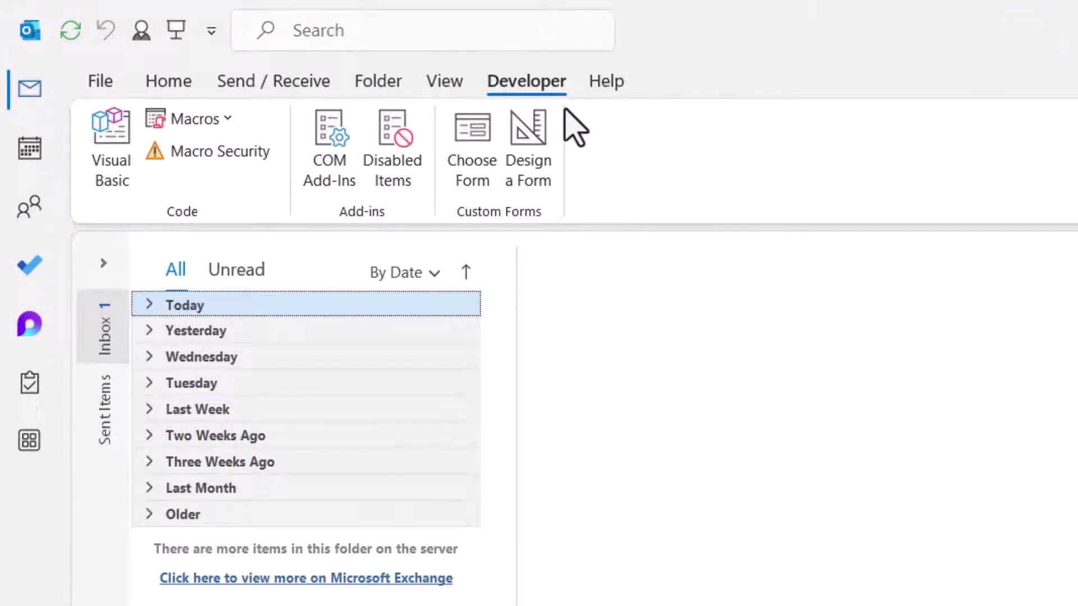
{"action": "left_click", "coordinate": [119, 184]}
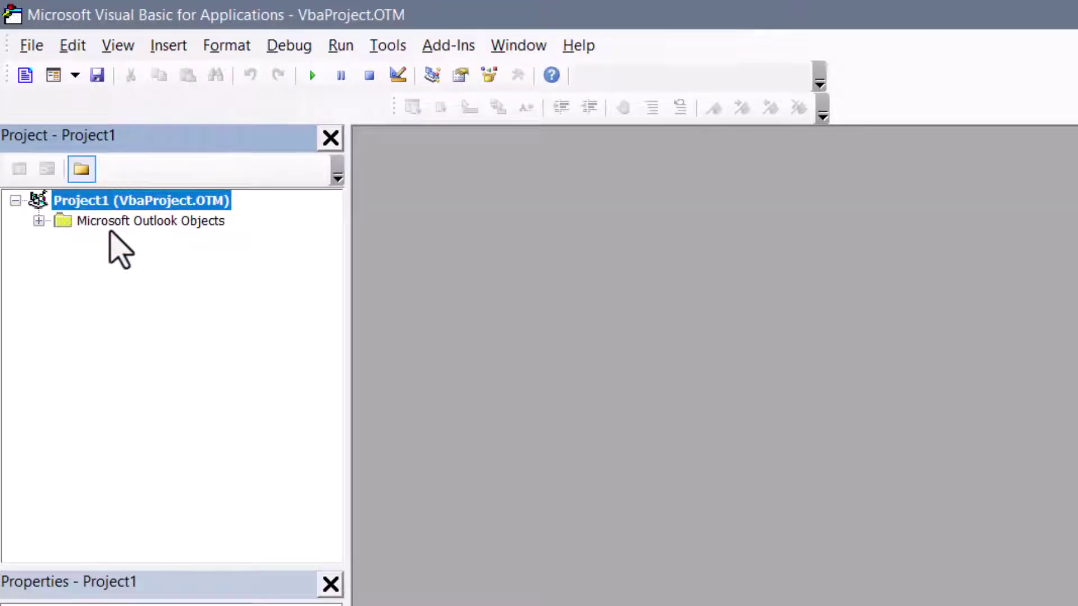
Insert a new module and paste the DrivingDirections macro code into it
{"action": "right_click", "coordinate": [152, 221]}
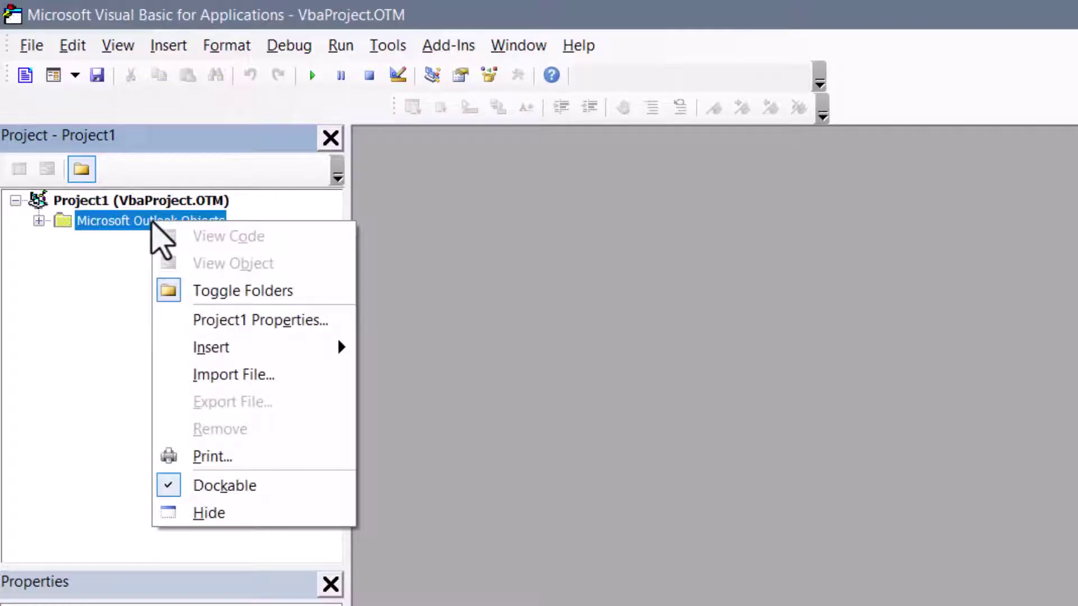
{"action": "mouse_move", "coordinate": [182, 348]}
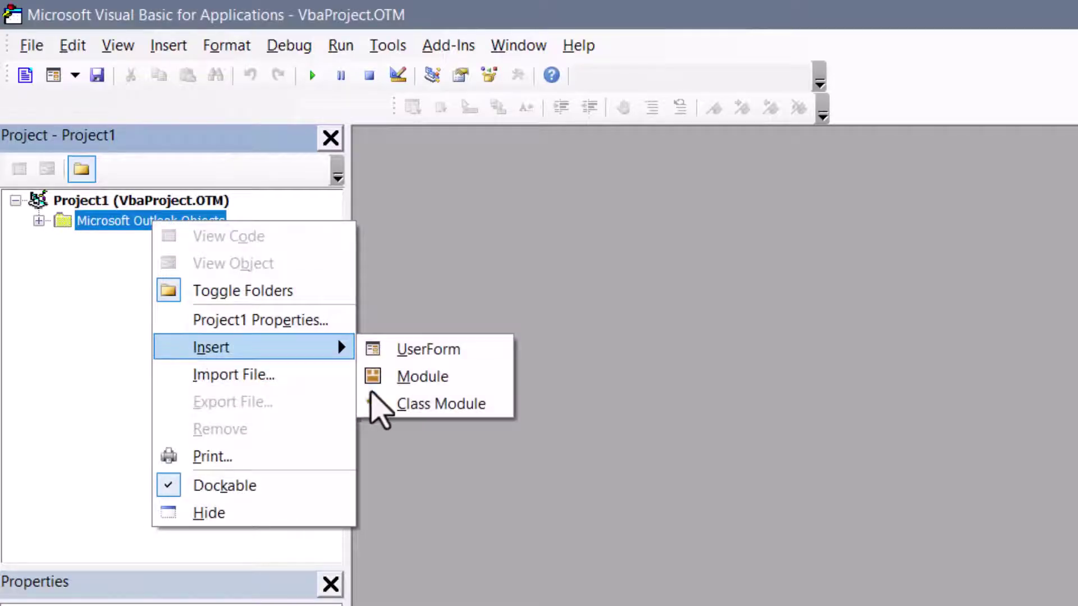
{"action": "left_click", "coordinate": [373, 375]}
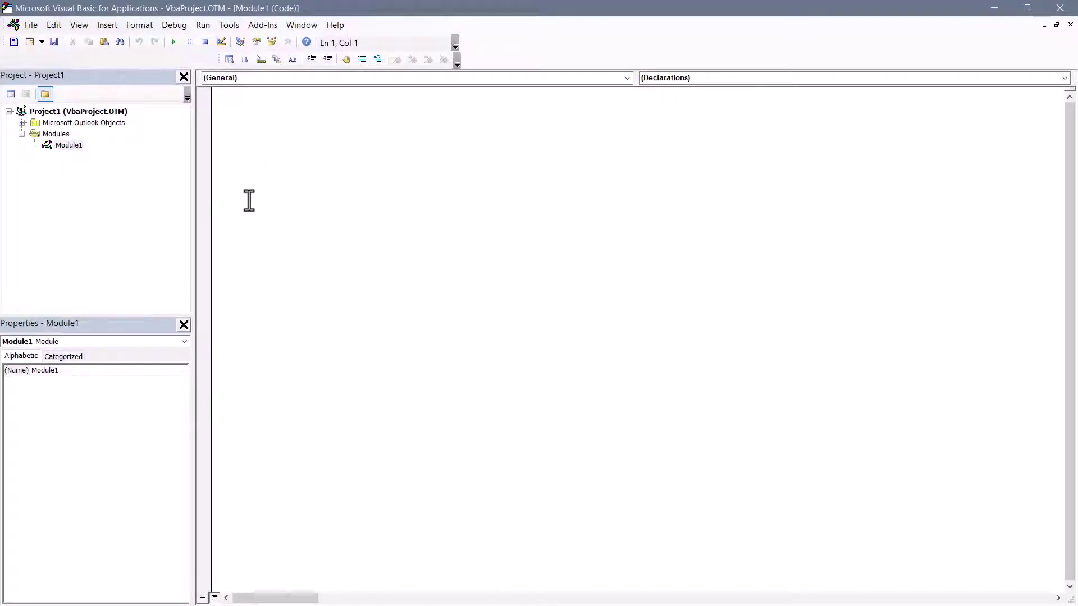
{"action": "key", "text": "alt"}
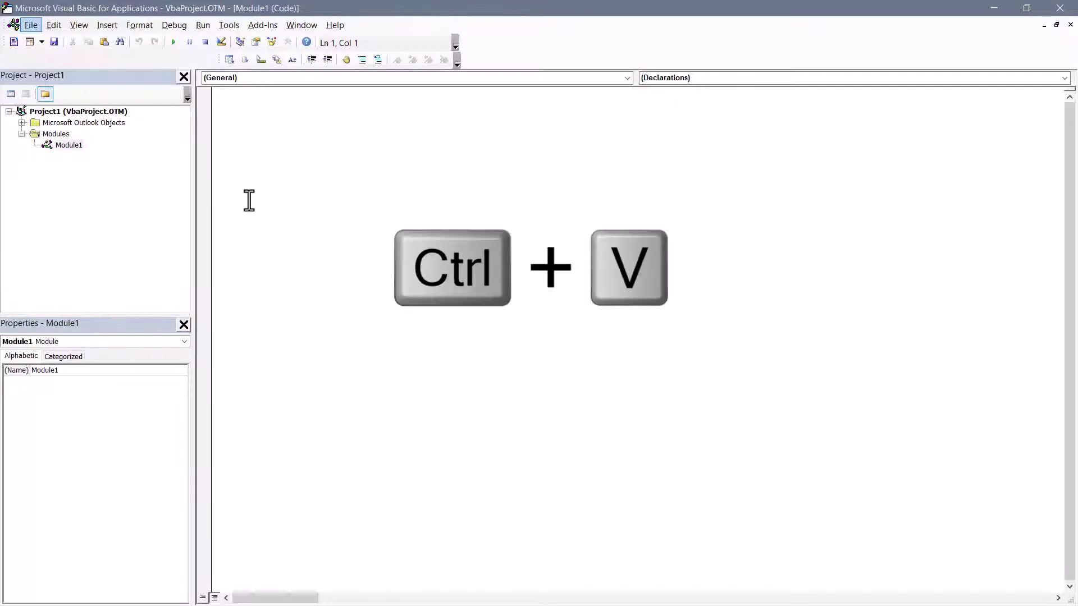
{"action": "key", "text": "ctrl+v"}
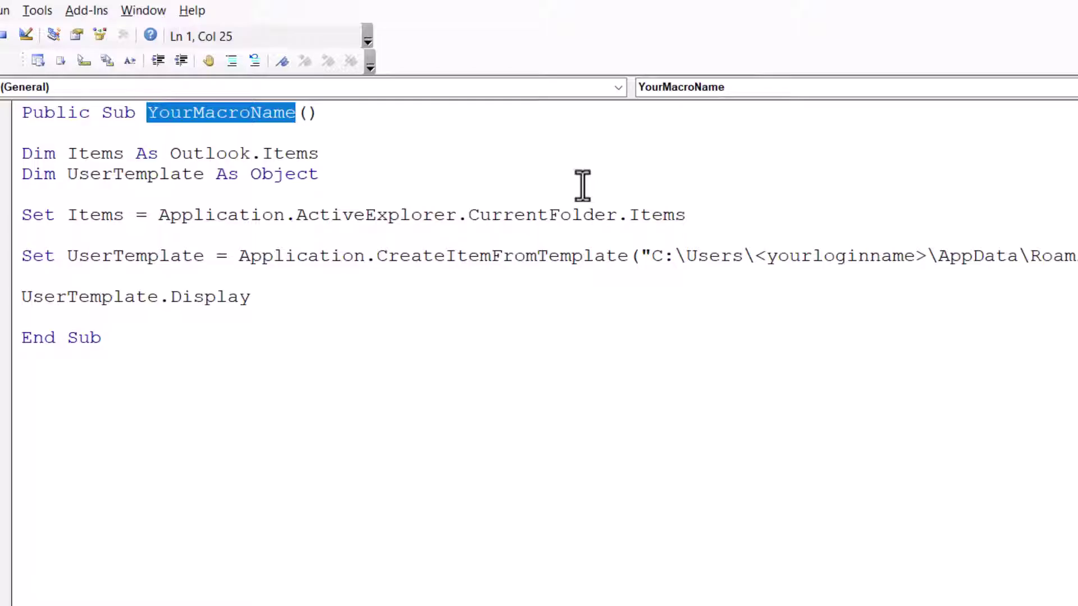
{"action": "type", "text": "Driving"}
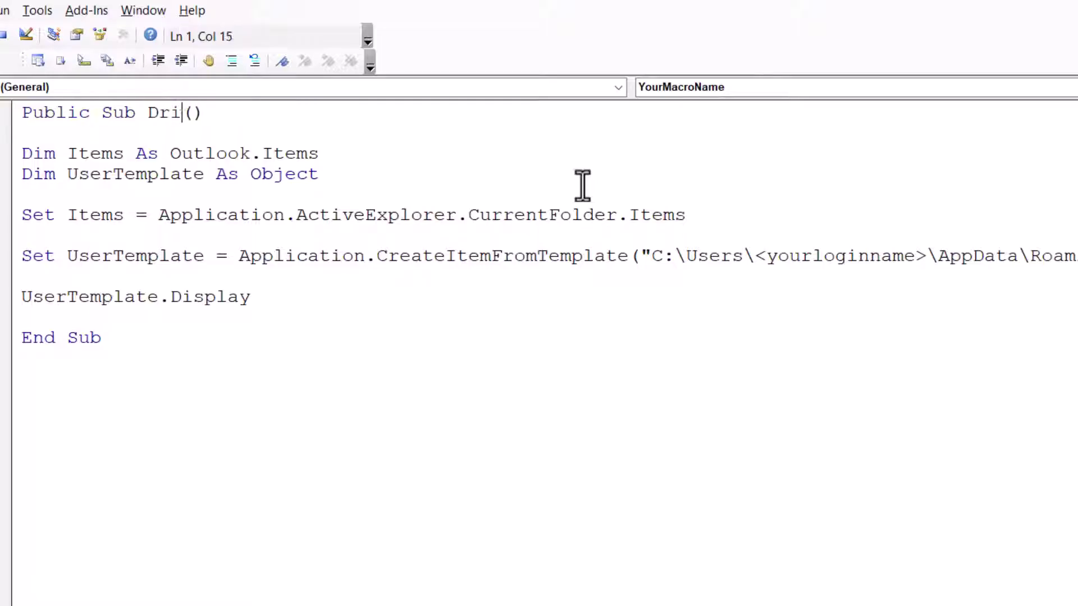
{"action": "type", "text": "Directions"}
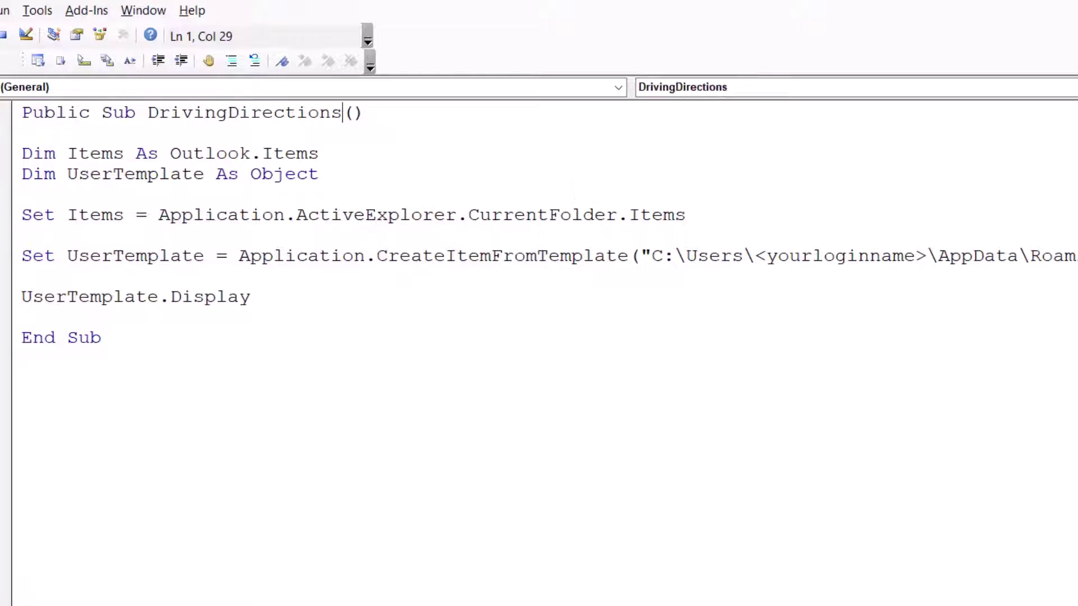
Replace the path placeholders with the user's login name and 'Directions to BCTC', then close the editor
{"action": "scroll", "coordinate": [539, 348], "scroll_direction": "right", "scroll_amount": 10}
{"action": "scroll", "coordinate": [534, 236], "scroll_direction": "left", "scroll_amount": 1}
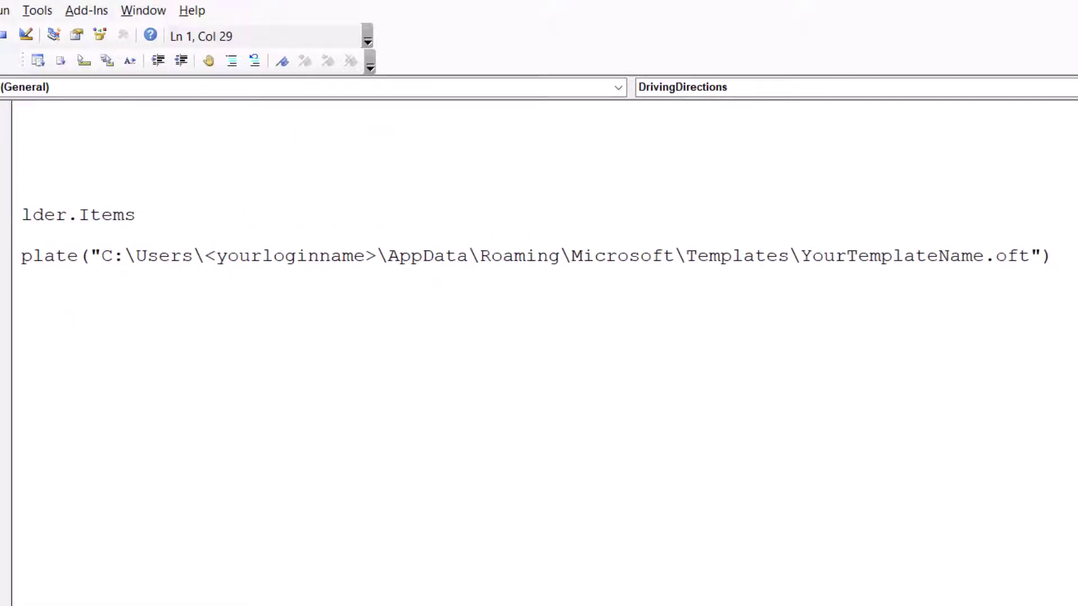
{"action": "left_click_drag", "start_coordinate": [204, 255], "coordinate": [373, 255]}
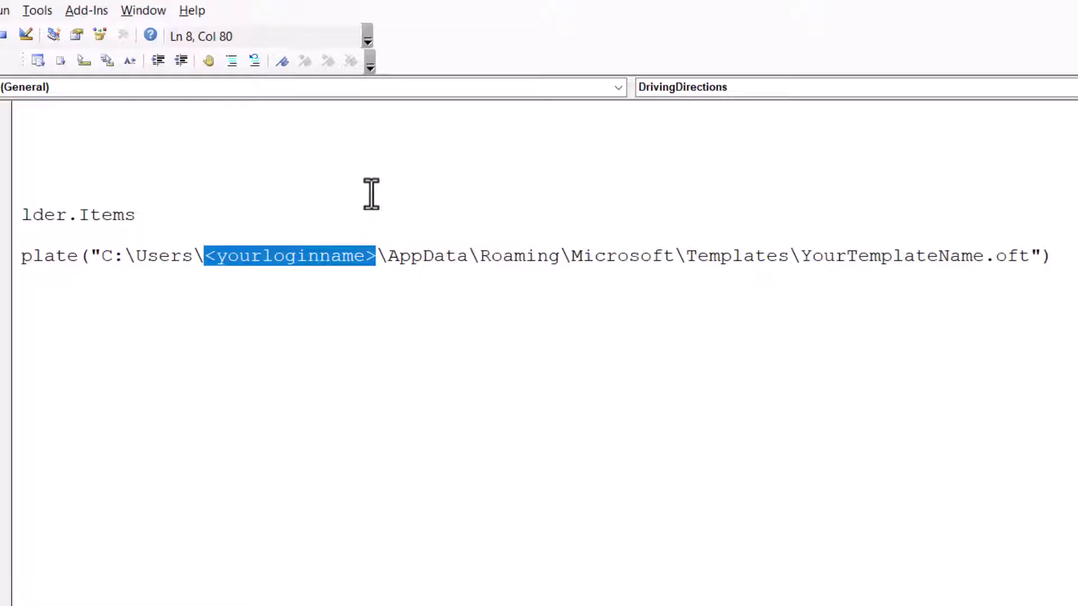
{"action": "type", "text": "bsmedley"}
{"action": "left_click_drag", "start_coordinate": [721, 255], "coordinate": [902, 255]}
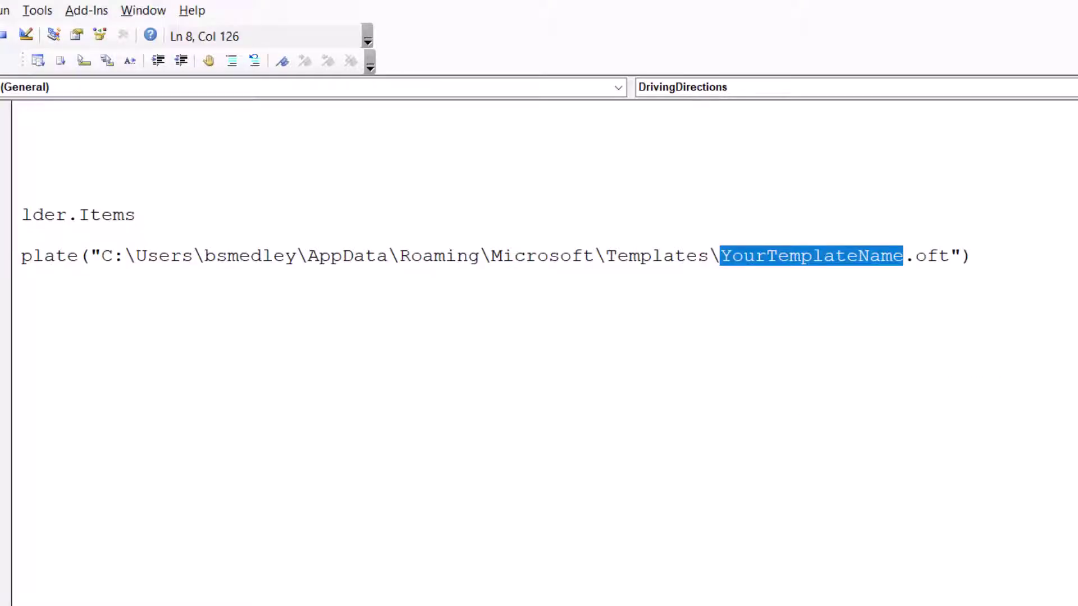
{"action": "type", "text": "Directions to "}
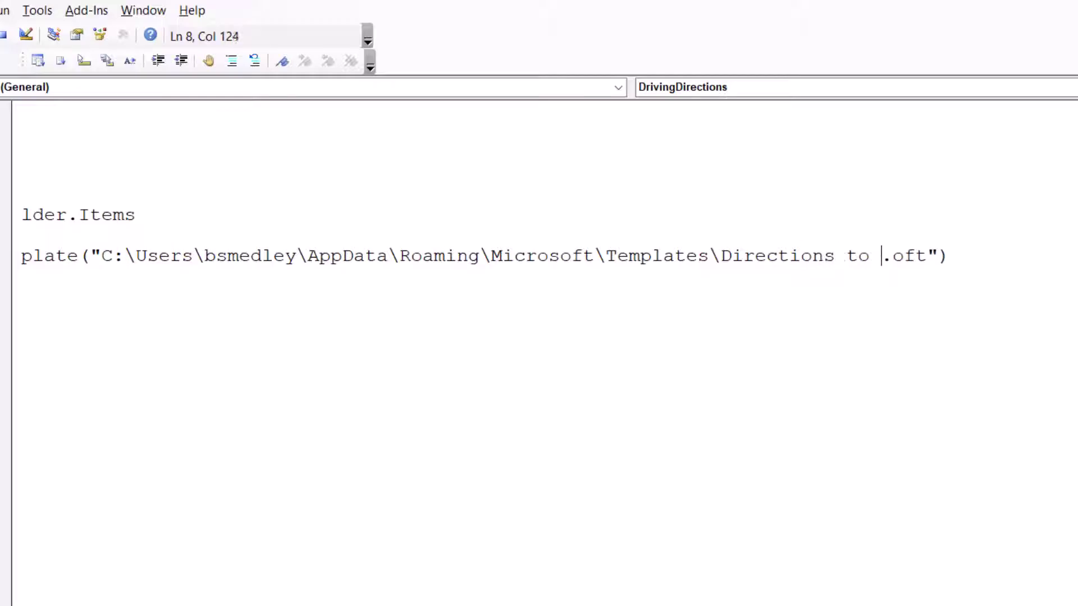
{"action": "type", "text": "BCTC"}
{"action": "scroll", "coordinate": [438, 539], "scroll_direction": "left", "scroll_amount": 5}
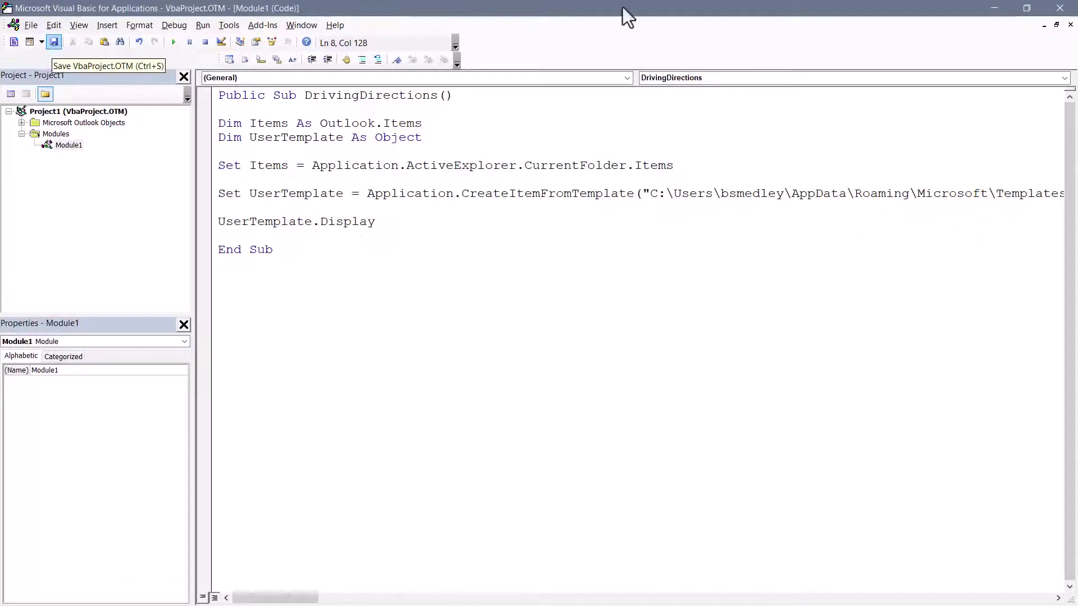
{"action": "left_click", "coordinate": [1059, 8]}
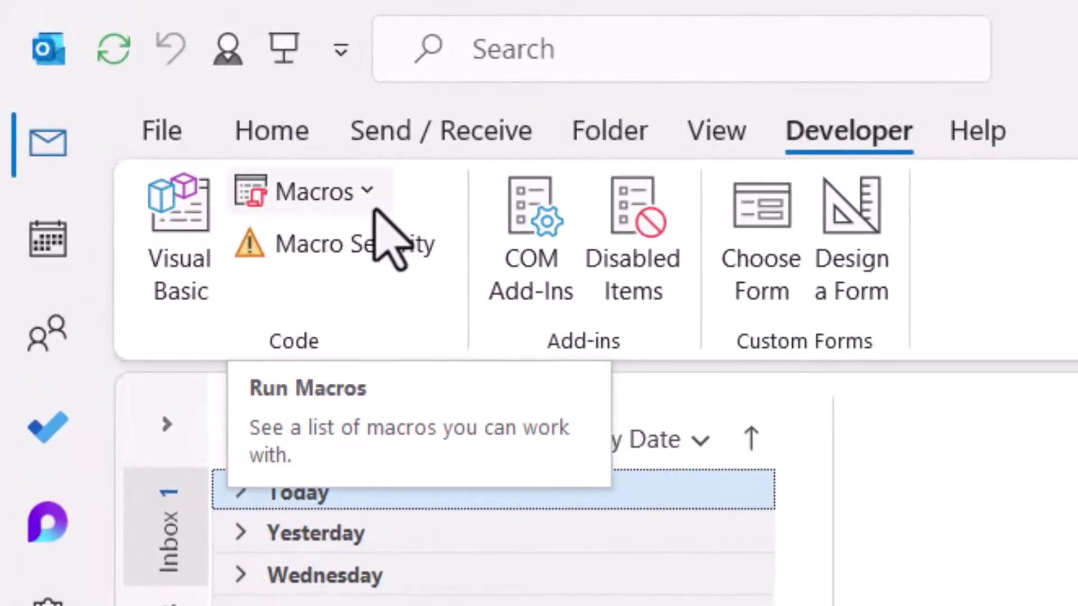
Run Project1.DrivingDirections from Macros, review the directions message, close it, and return to Home
{"action": "left_click", "coordinate": [289, 203]}
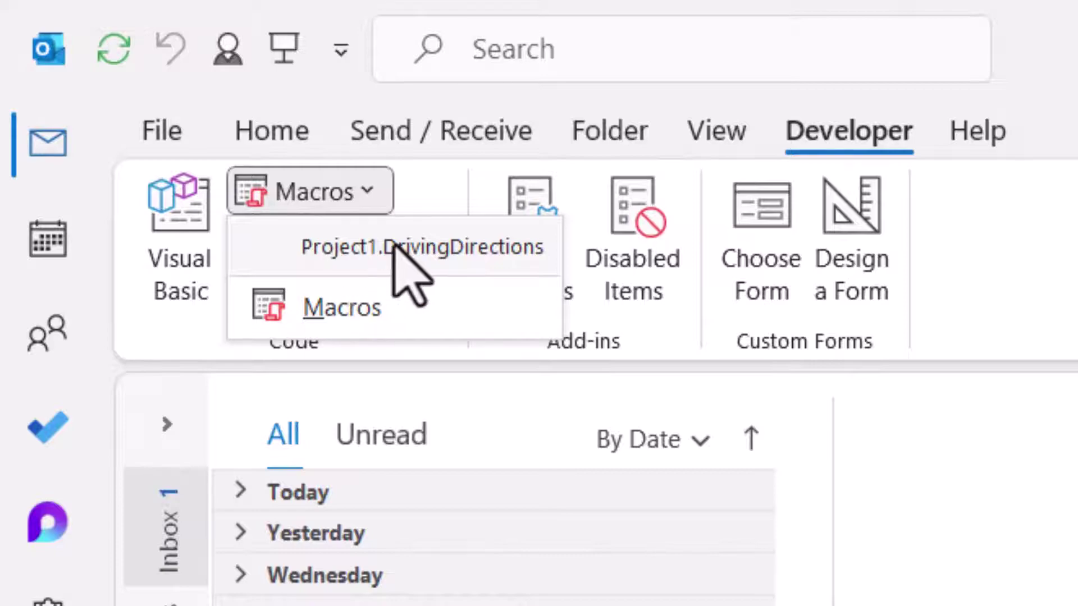
{"action": "left_click", "coordinate": [394, 247]}
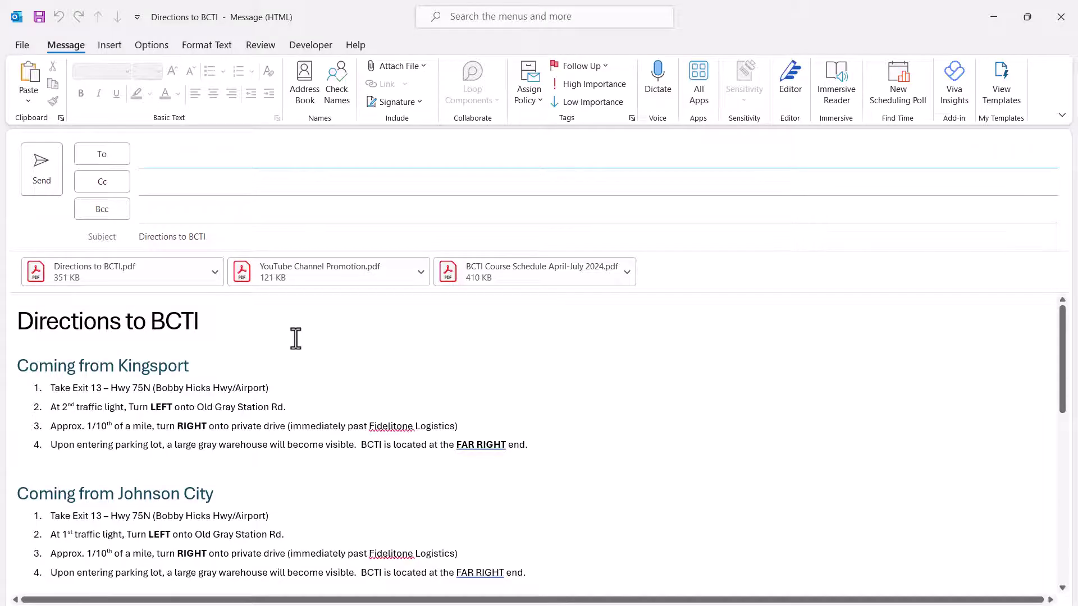
{"action": "scroll", "coordinate": [296, 338], "scroll_direction": "down", "scroll_amount": 5}
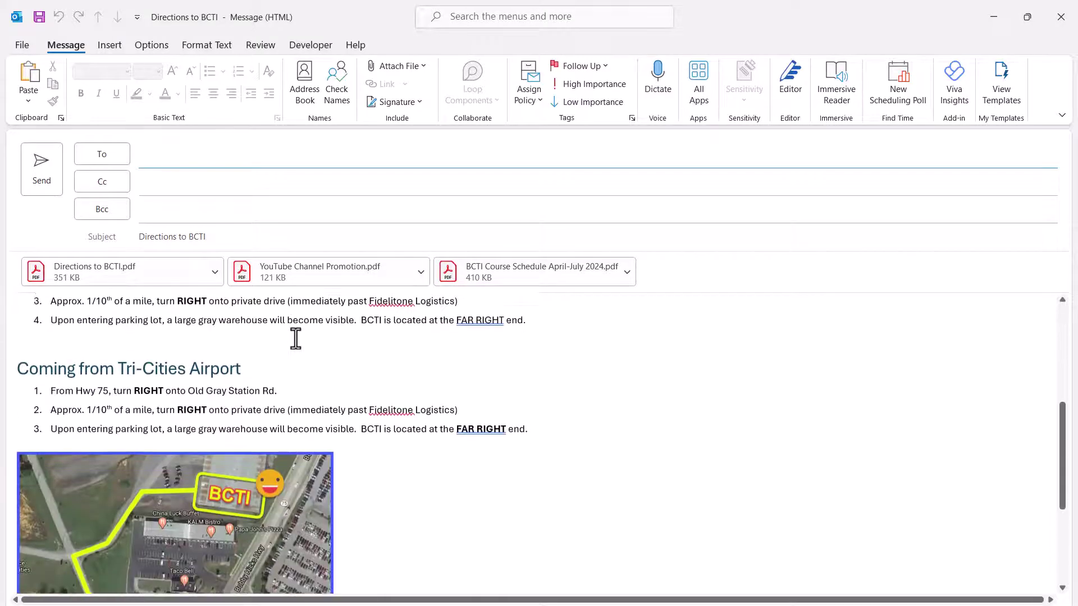
{"action": "scroll", "coordinate": [296, 338], "scroll_direction": "down", "scroll_amount": 2}
{"action": "scroll", "coordinate": [296, 338], "scroll_direction": "up", "scroll_amount": 8}
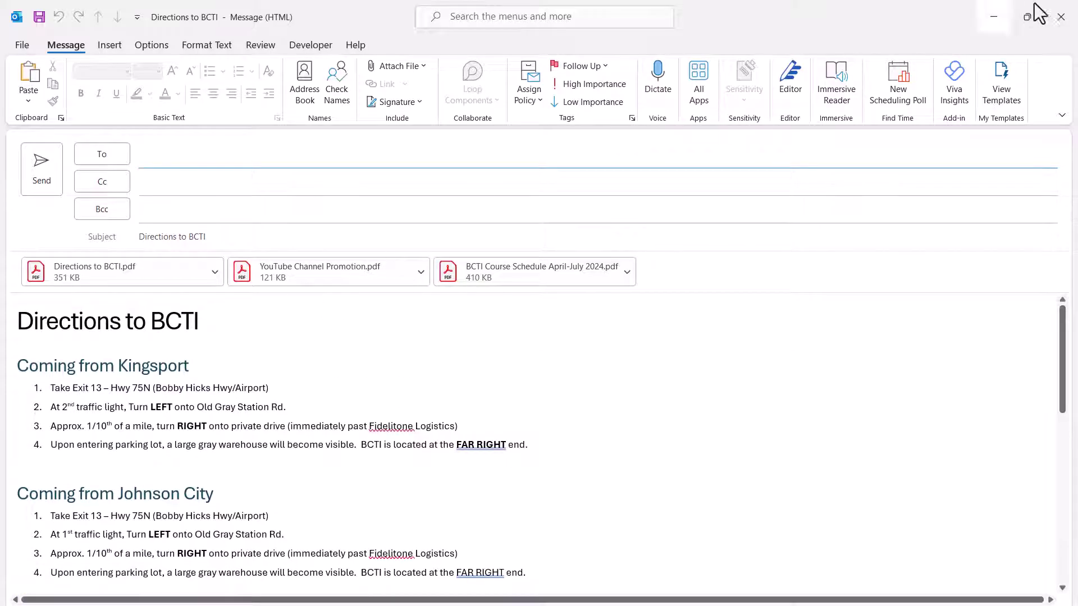
{"action": "left_click", "coordinate": [1060, 17]}
{"action": "left_click", "coordinate": [99, 45]}
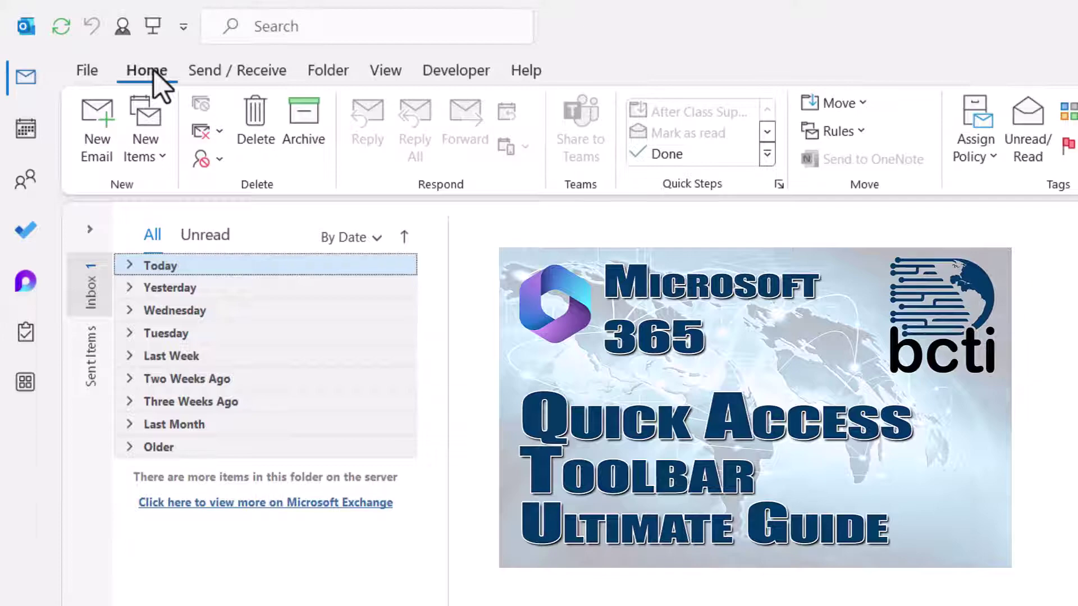
Move the Quick Access Toolbar below the ribbon using its customization dropdown
{"action": "left_click", "coordinate": [183, 26]}
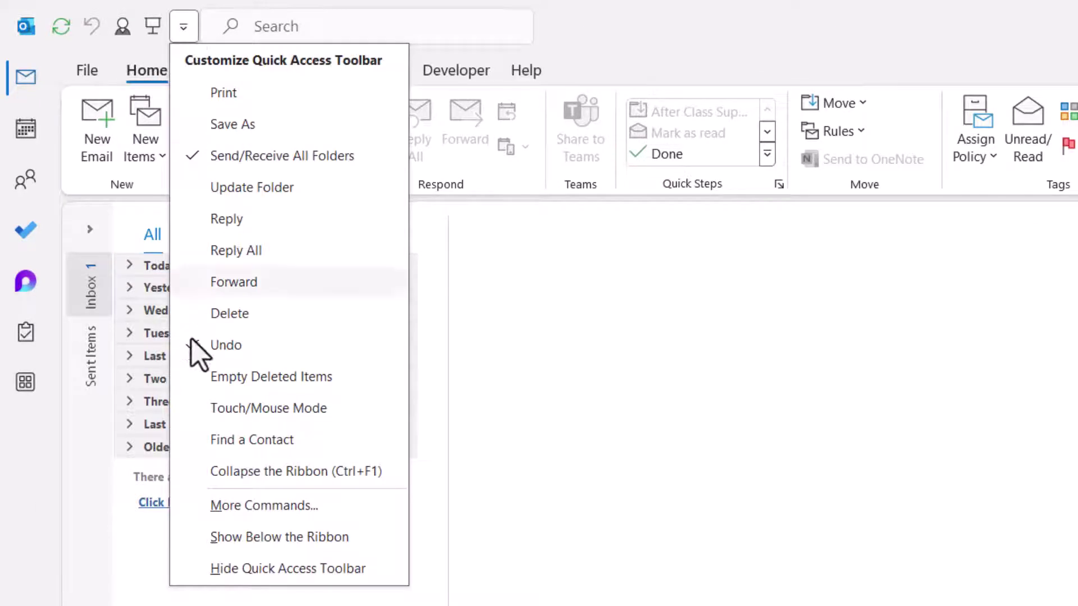
{"action": "left_click", "coordinate": [215, 539]}
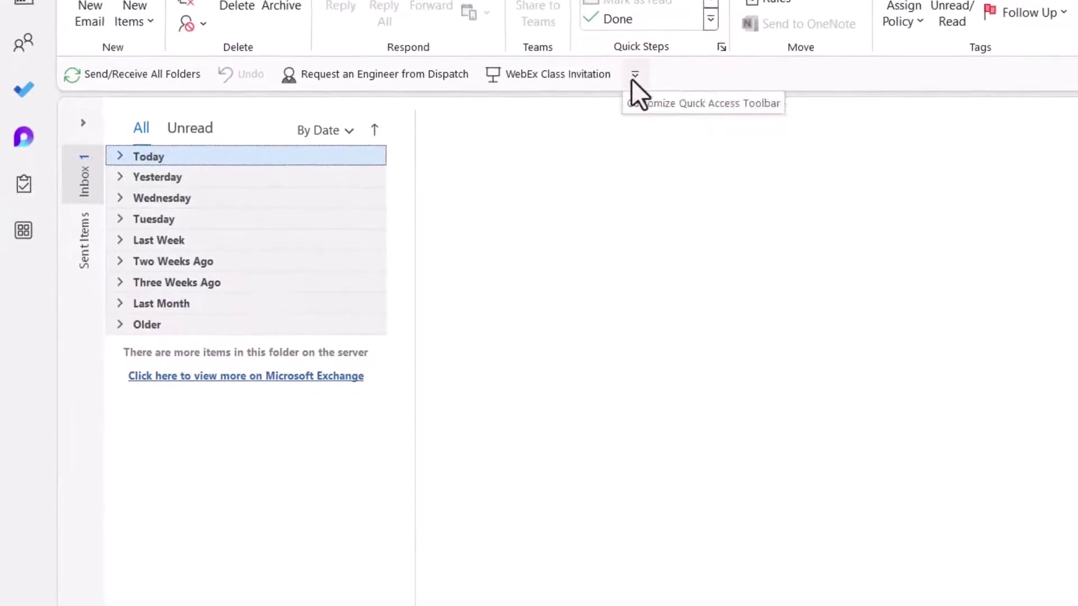
Add the Project1.DrivingDirections macro to the Quick Access Toolbar from the Macros category
{"action": "left_click", "coordinate": [634, 76]}
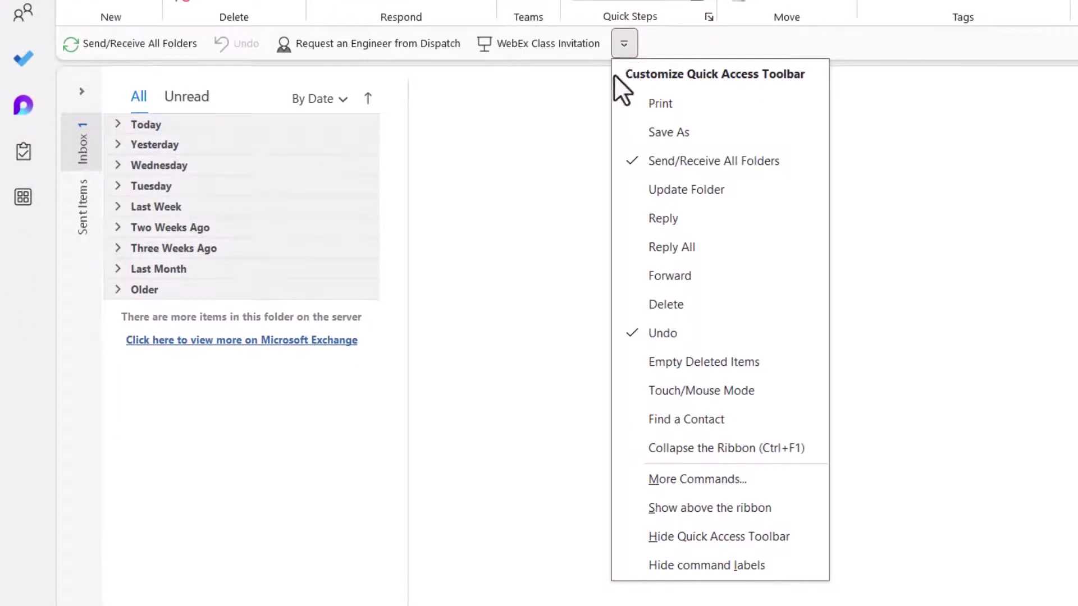
{"action": "left_click", "coordinate": [636, 486]}
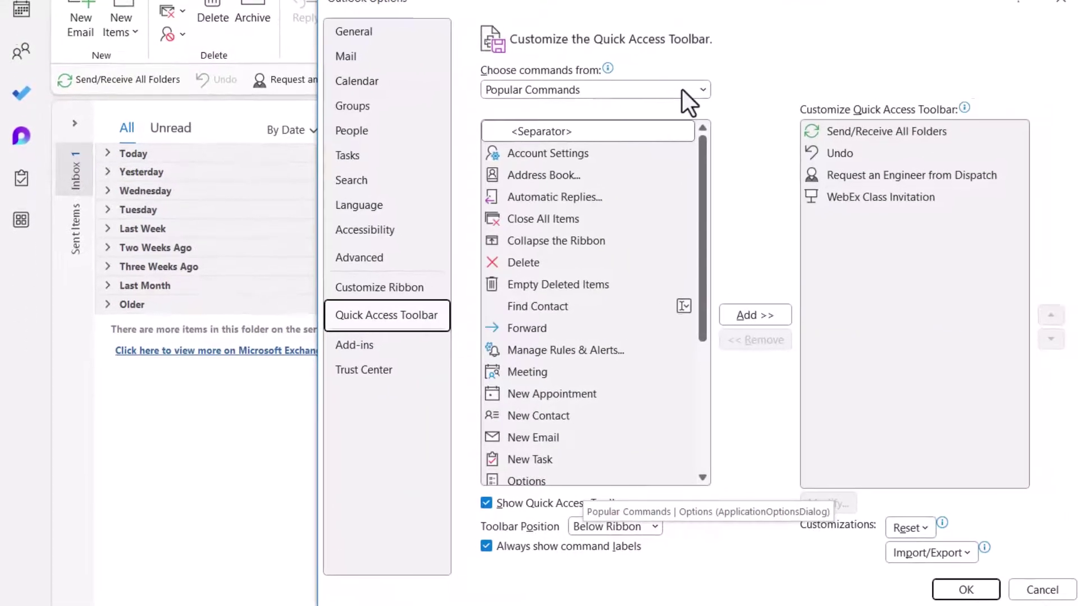
{"action": "left_click", "coordinate": [660, 106]}
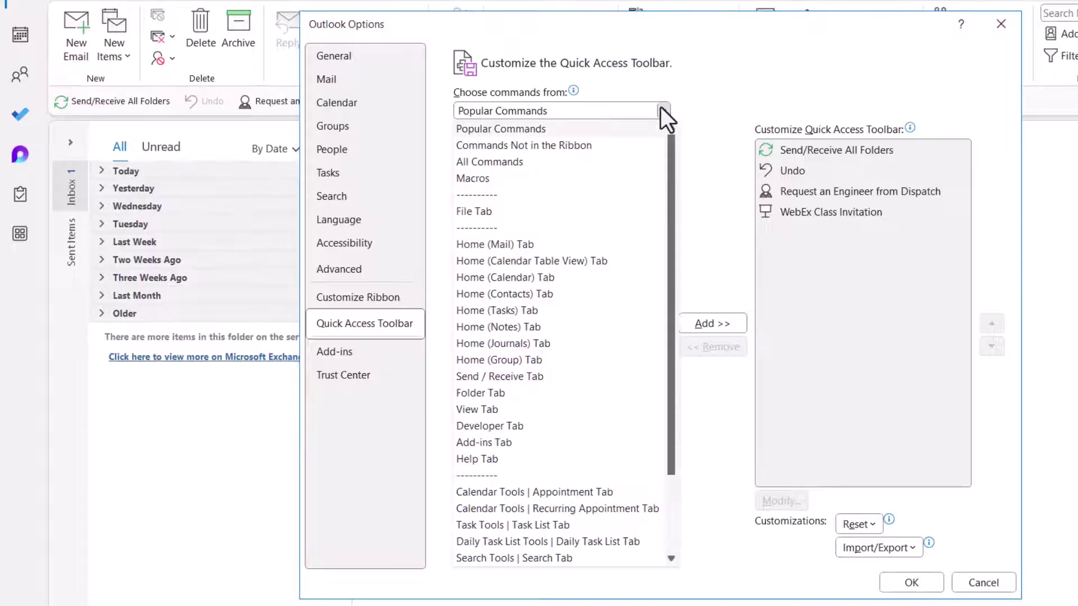
{"action": "left_click", "coordinate": [493, 183]}
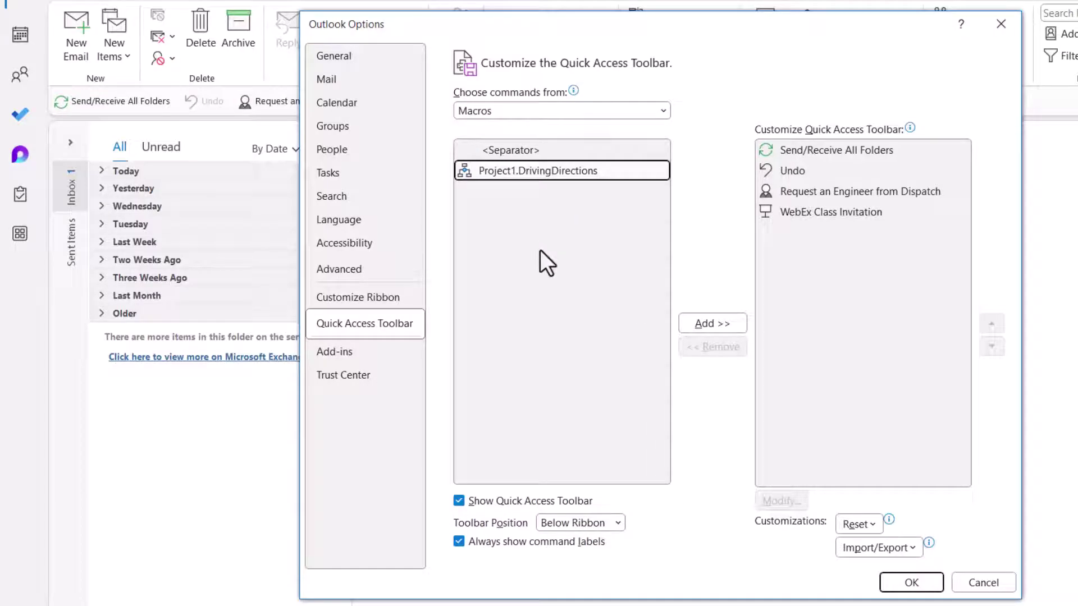
{"action": "left_click", "coordinate": [713, 323]}
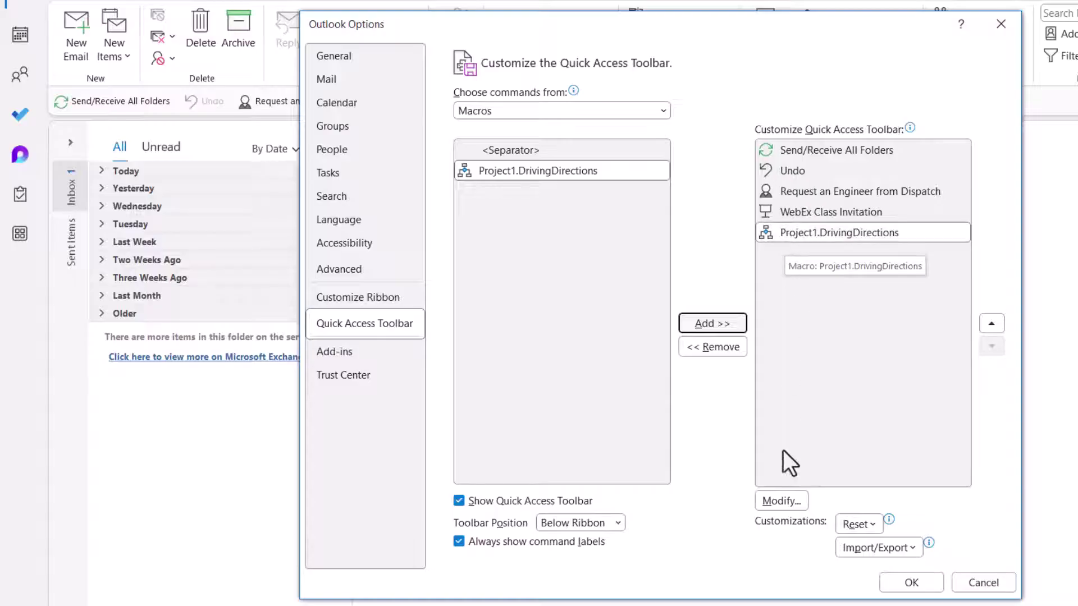
Give the new command the house icon and display name 'BCTI Driving Directions', then apply
{"action": "left_click", "coordinate": [779, 501]}
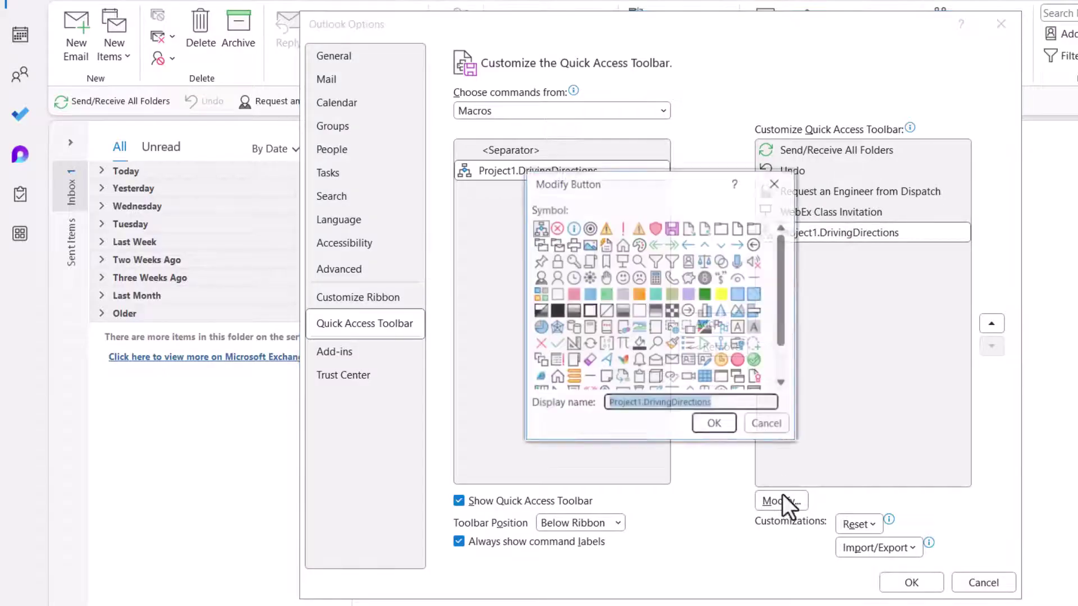
{"action": "left_click_drag", "start_coordinate": [782, 316], "coordinate": [784, 238]}
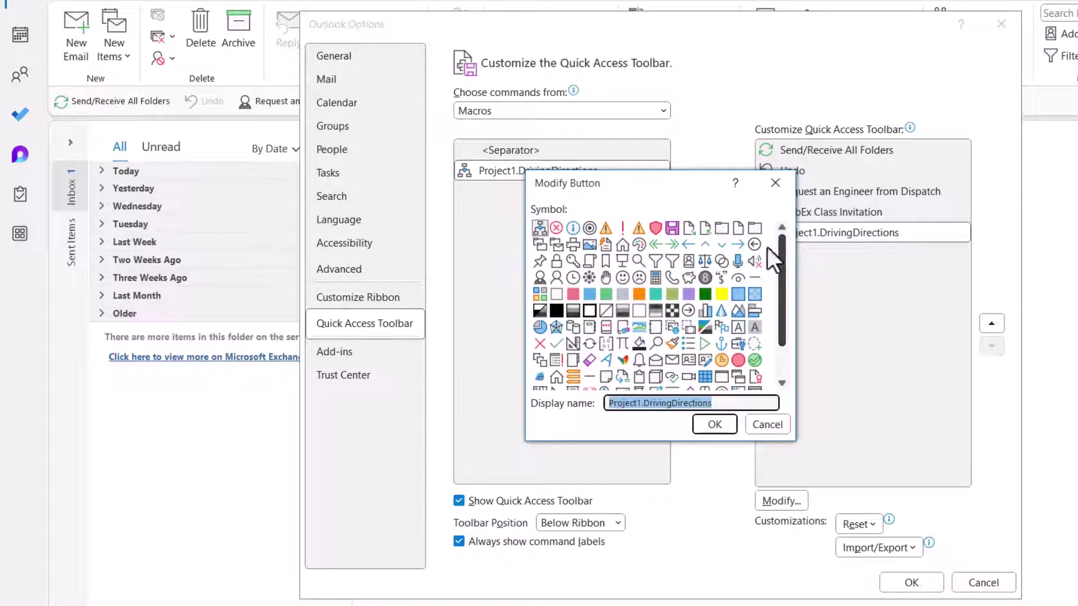
{"action": "left_click", "coordinate": [622, 244]}
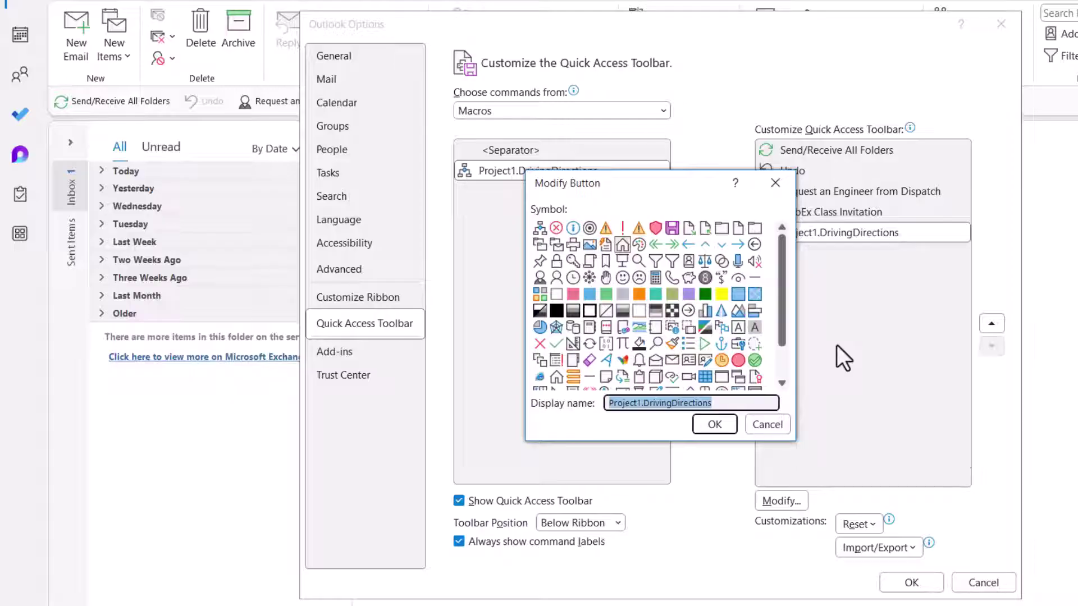
{"action": "type", "text": "BCTI Driving Directions"}
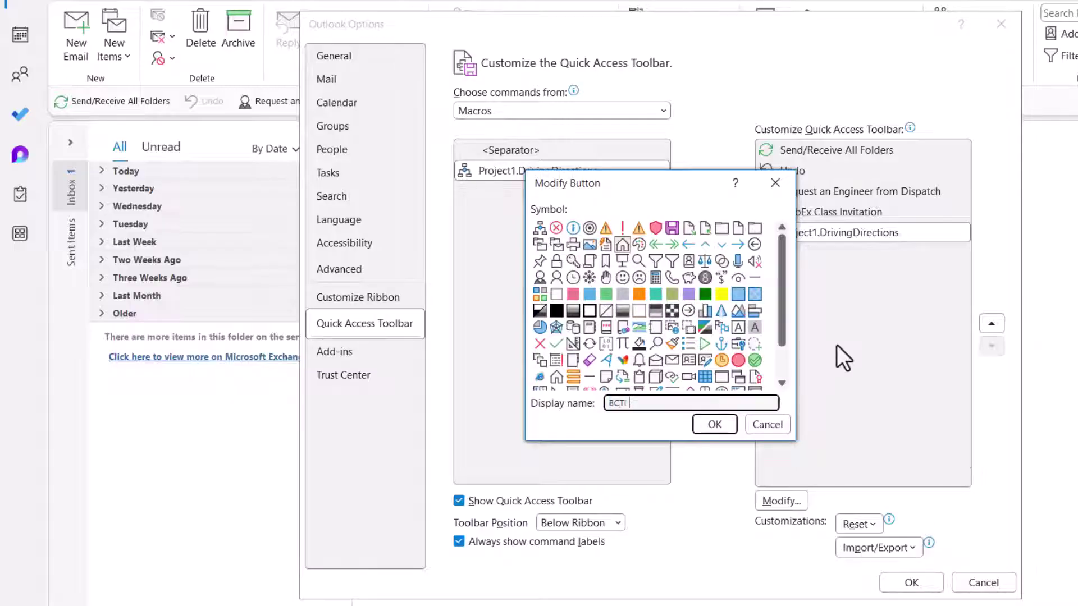
{"action": "left_click", "coordinate": [709, 424]}
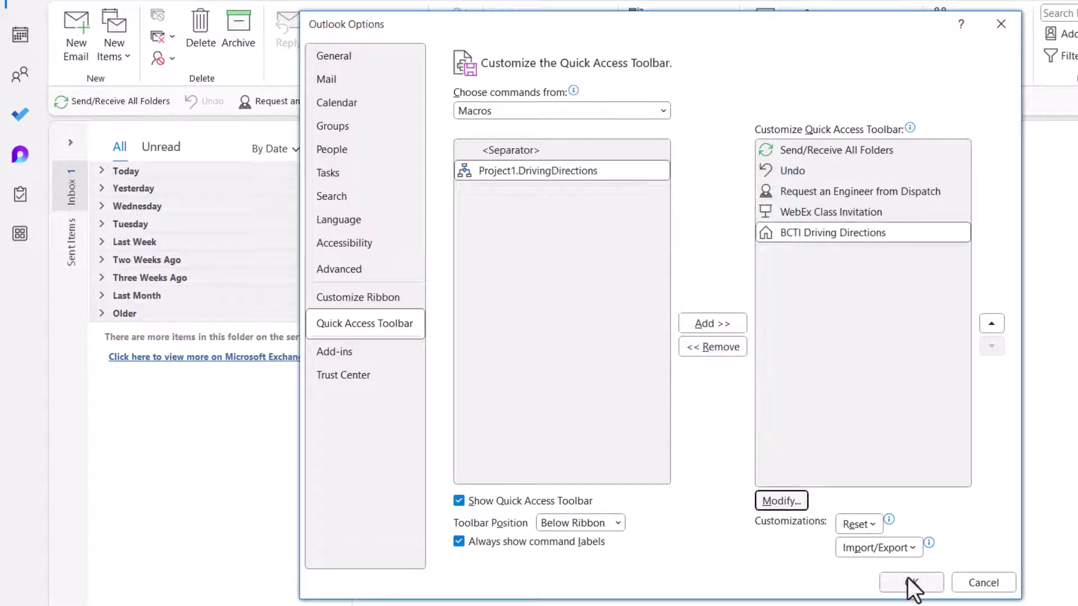
{"action": "left_click", "coordinate": [908, 580]}
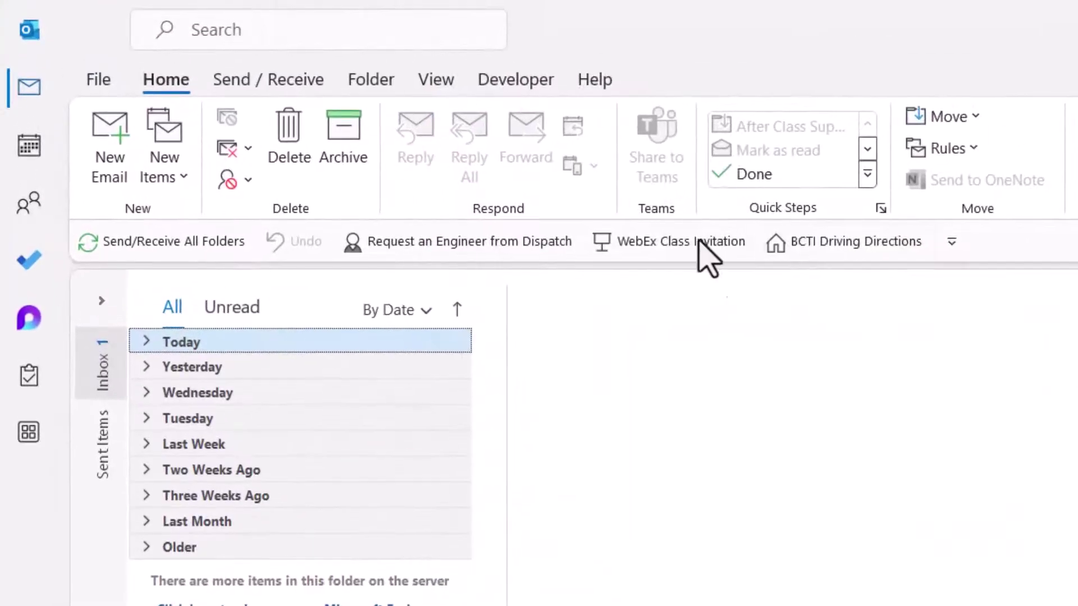
Launch the Directions to BCTI message from the BCTI Driving Directions button, then shrink its window
{"action": "left_click", "coordinate": [865, 247]}
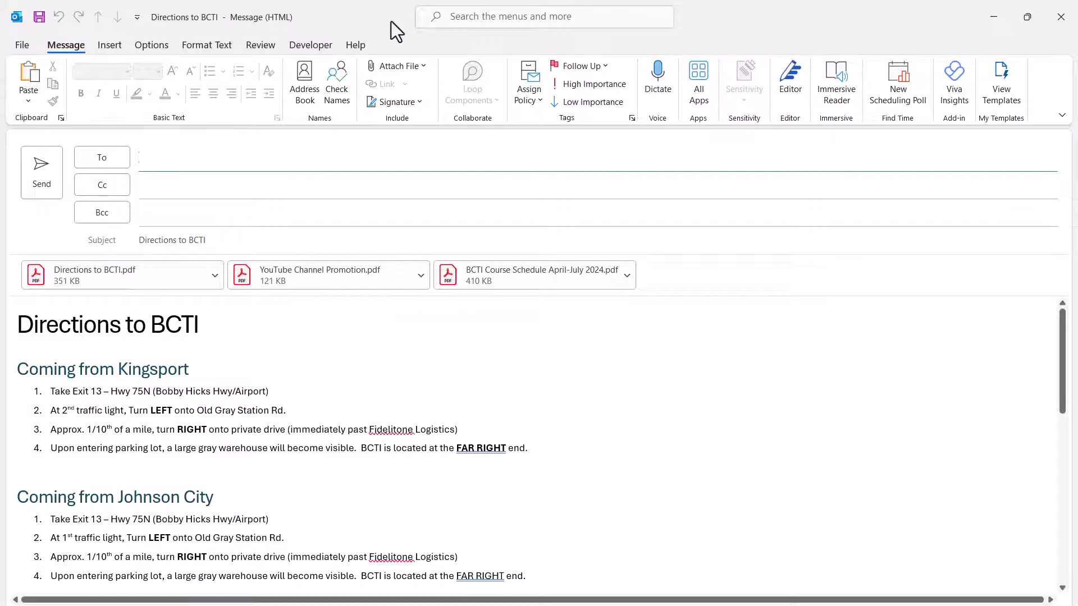
{"action": "left_click_drag", "start_coordinate": [390, 22], "coordinate": [440, 169]}
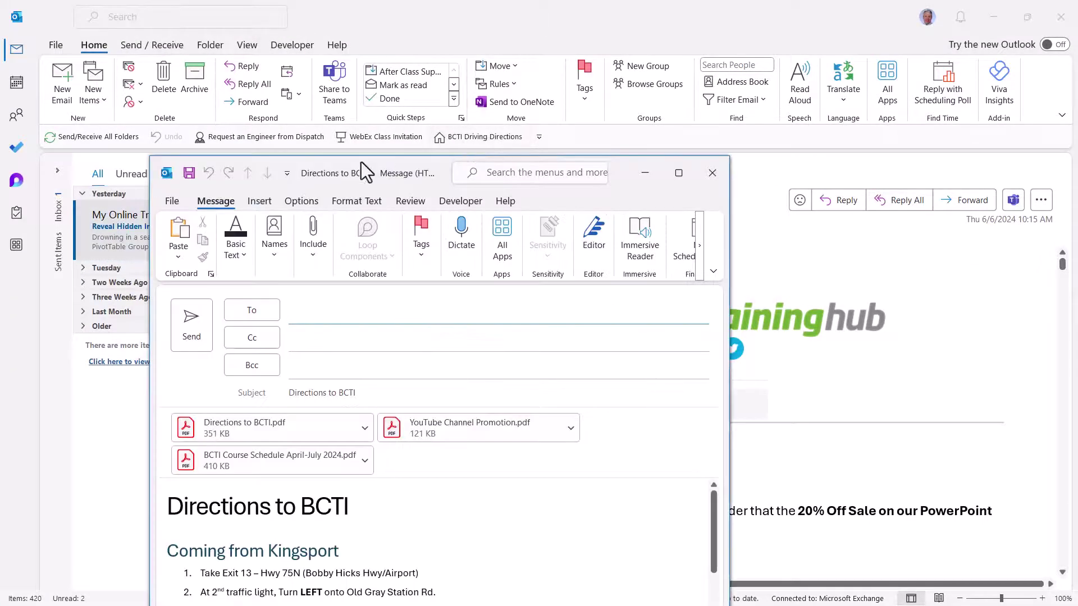
Close the Directions to BCTI message and relaunch it from the BCTI Driving Directions command
{"action": "left_click_drag", "start_coordinate": [613, 178], "coordinate": [740, 74]}
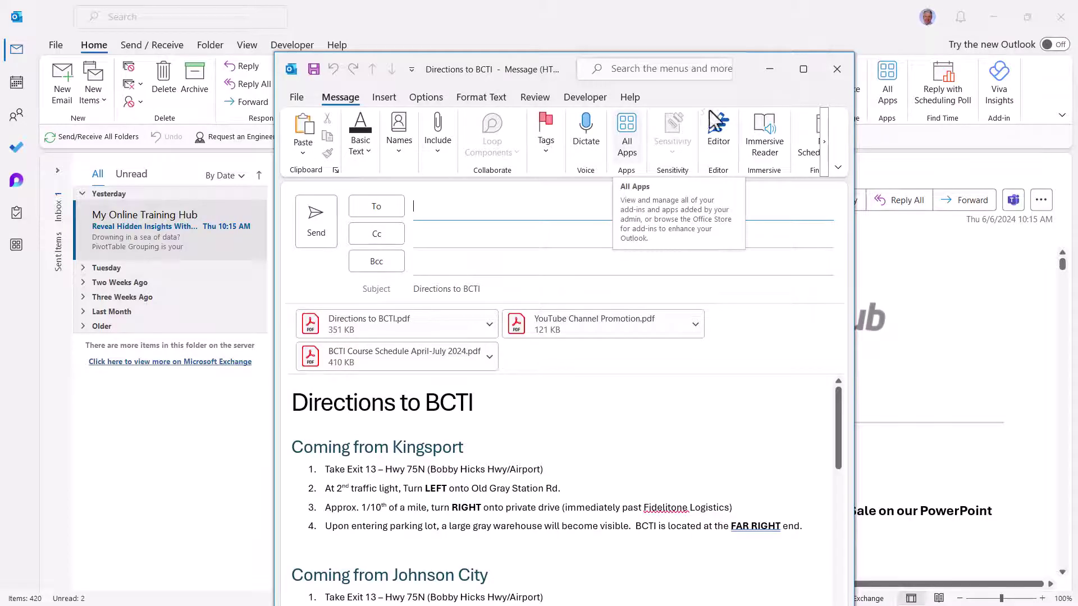
{"action": "left_click", "coordinate": [837, 69]}
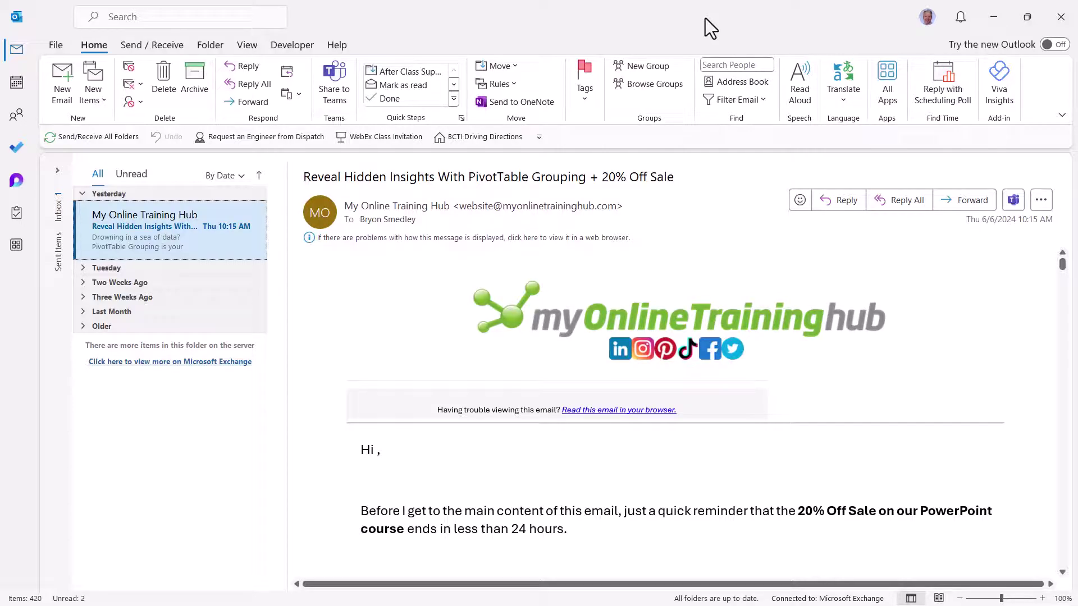
{"action": "left_click", "coordinate": [499, 137]}
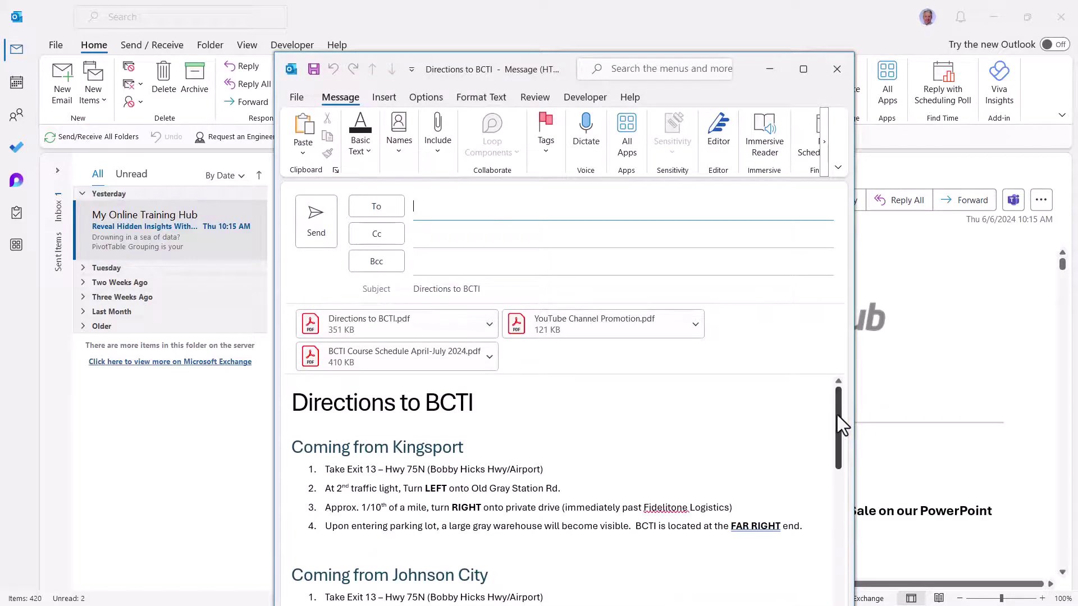
{"action": "mouse_move", "coordinate": [837, 416]}
{"action": "left_mouse_down"}
{"action": "mouse_move", "coordinate": [829, 593]}
{"action": "mouse_move", "coordinate": [821, 405]}
{"action": "left_mouse_up"}
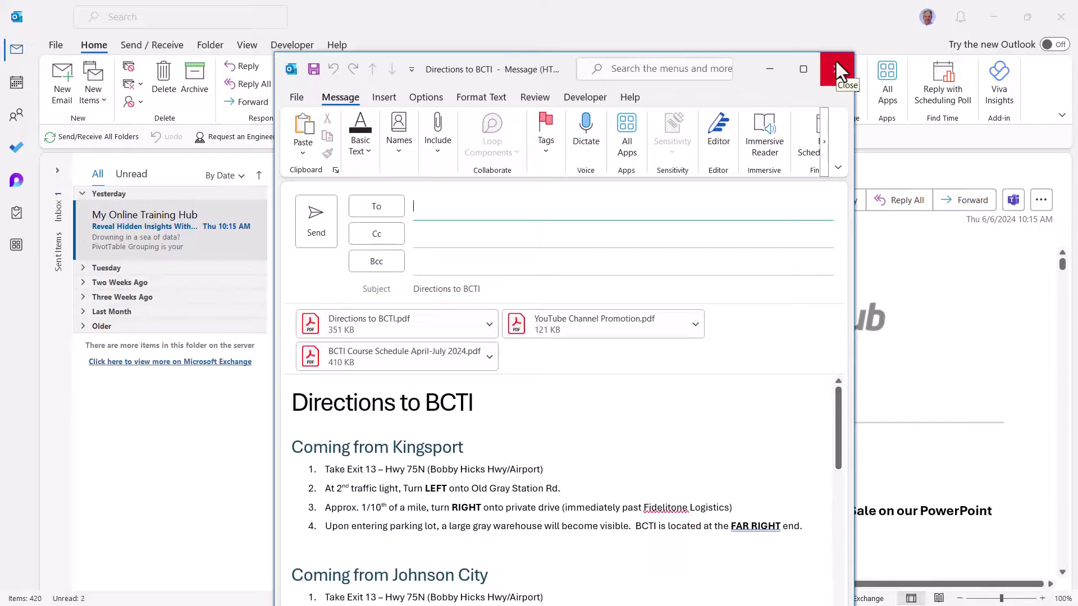